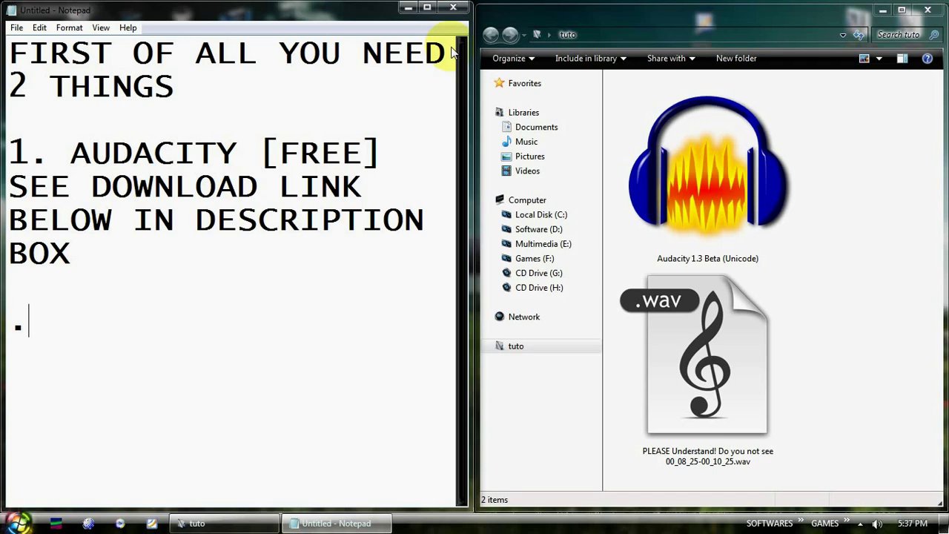
Step: Add the second item "2. AUDIO FILE YOU WANT TO CONVERT..." to the note below the Audacity item
{"action": "type", "text": "2. AU"}
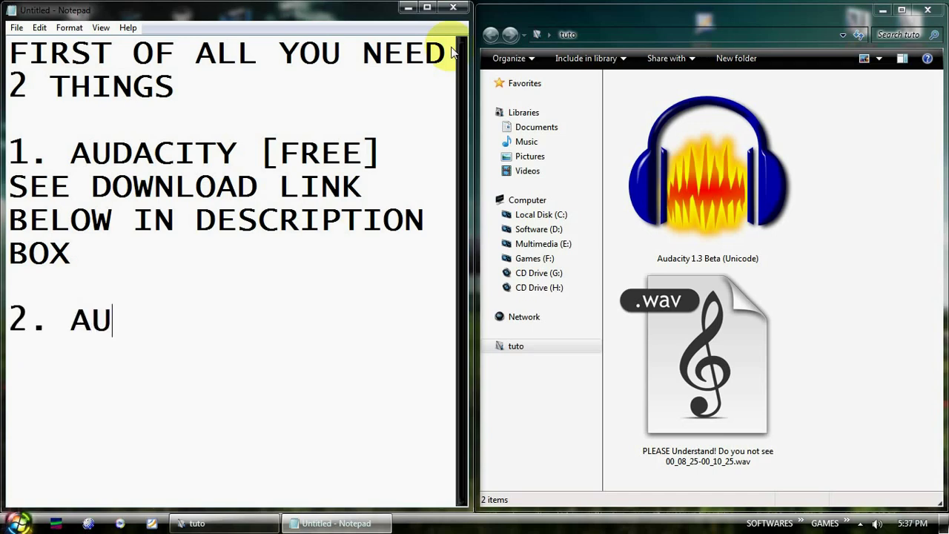
{"action": "type", "text": "DIO FILE YOU WANT TO "}
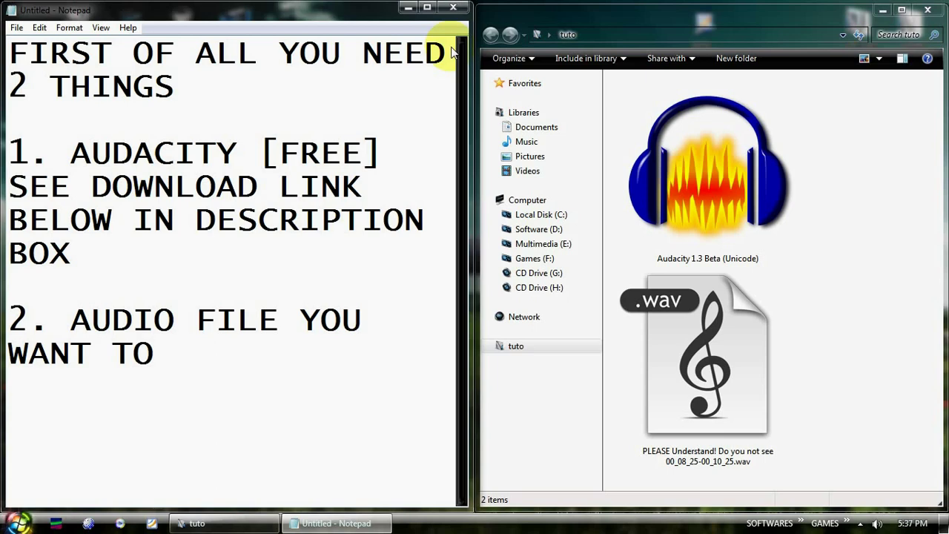
{"action": "type", "text": "CONVERS"}
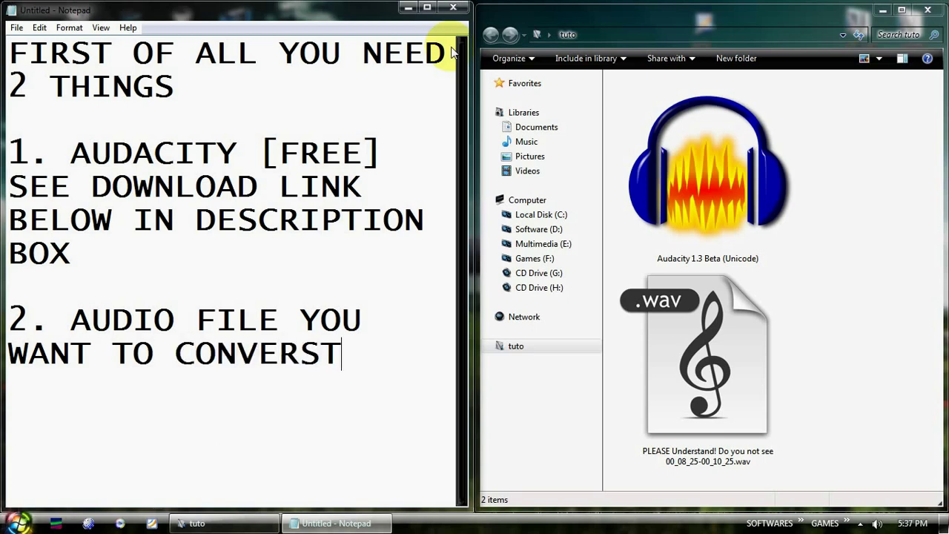
{"action": "type", "text": "T"}
{"action": "key", "text": "BackSpace"}
{"action": "key", "text": "BackSpace"}
{"action": "type", "text": "T"}
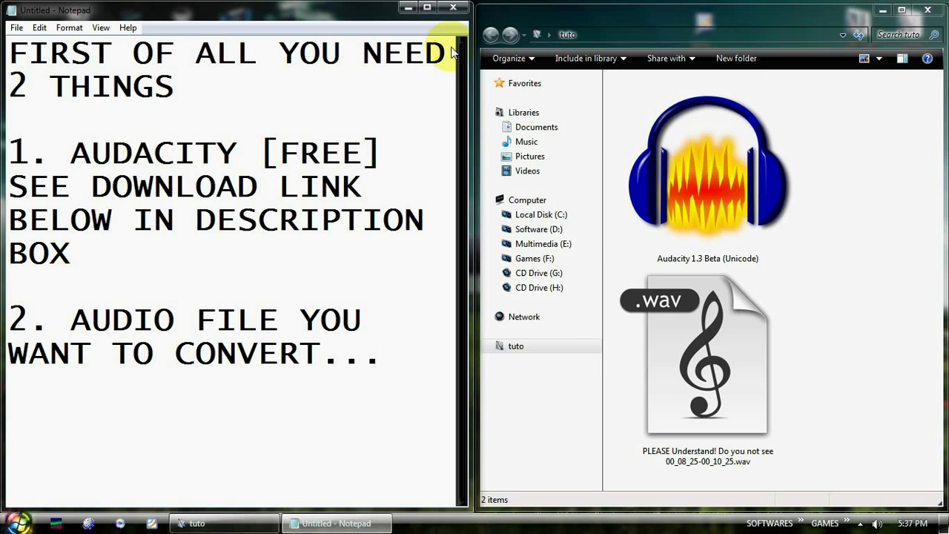
Step: Replace the note's entire text with "FIRST START AUDACITY AND OPEN UR FILE IN IT"
{"action": "key", "text": "ctrl+a"}
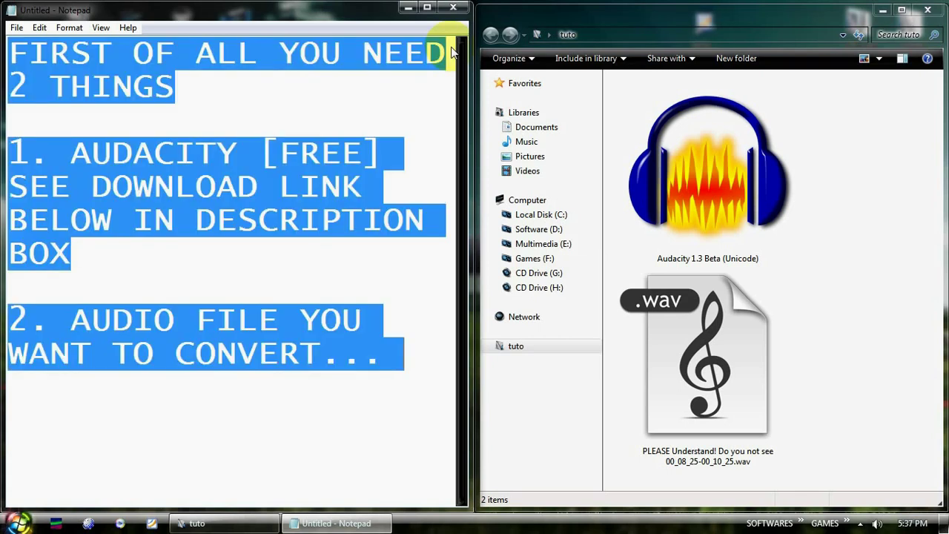
{"action": "key", "text": "Delete"}
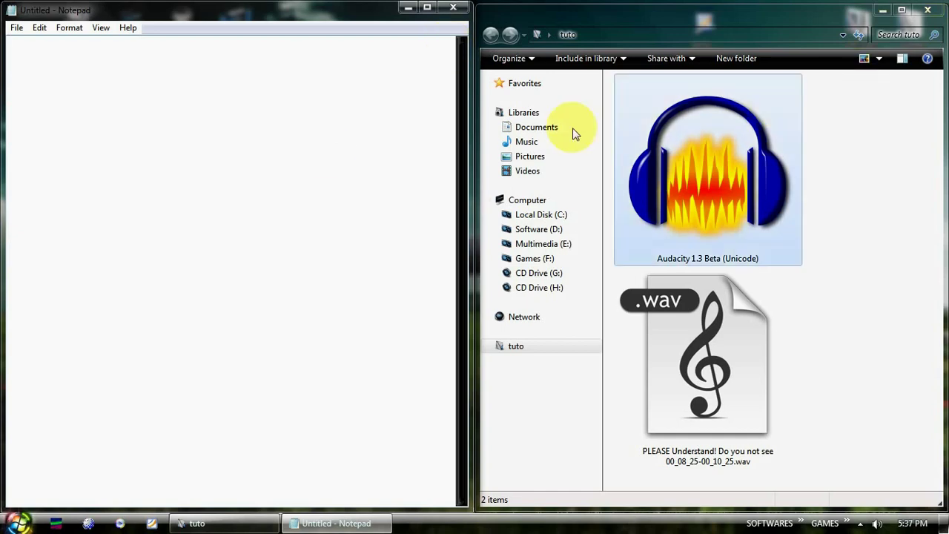
{"action": "type", "text": "FIRST STAR"}
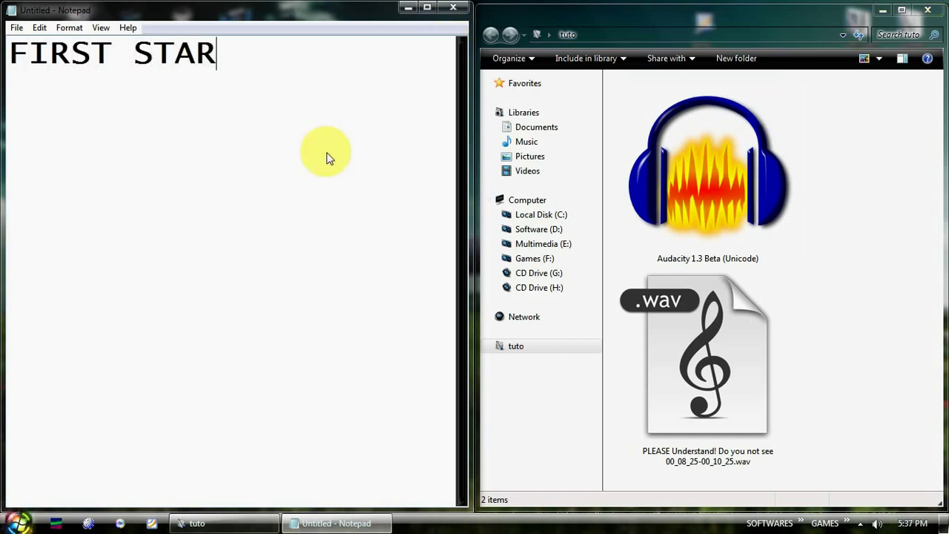
{"action": "type", "text": "T AUDACITY"}
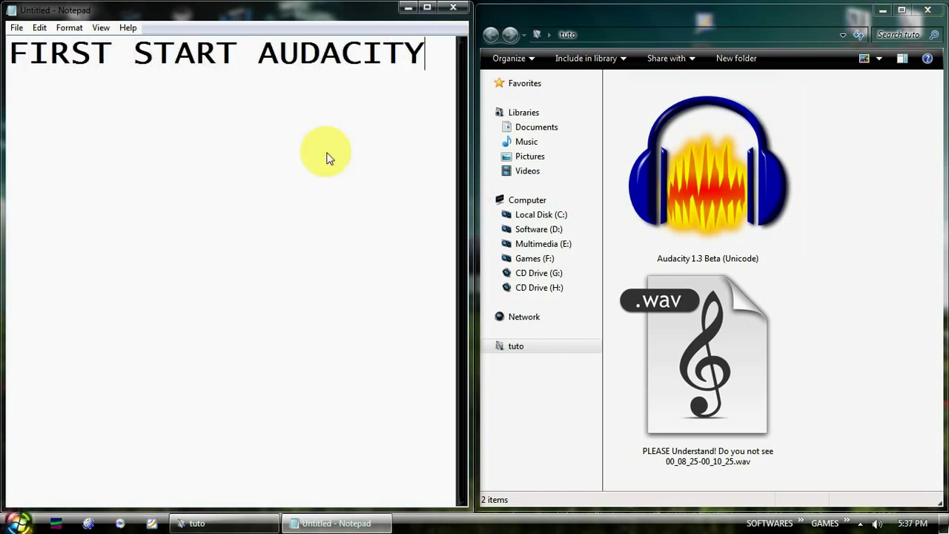
{"action": "type", "text": " AND OPE"}
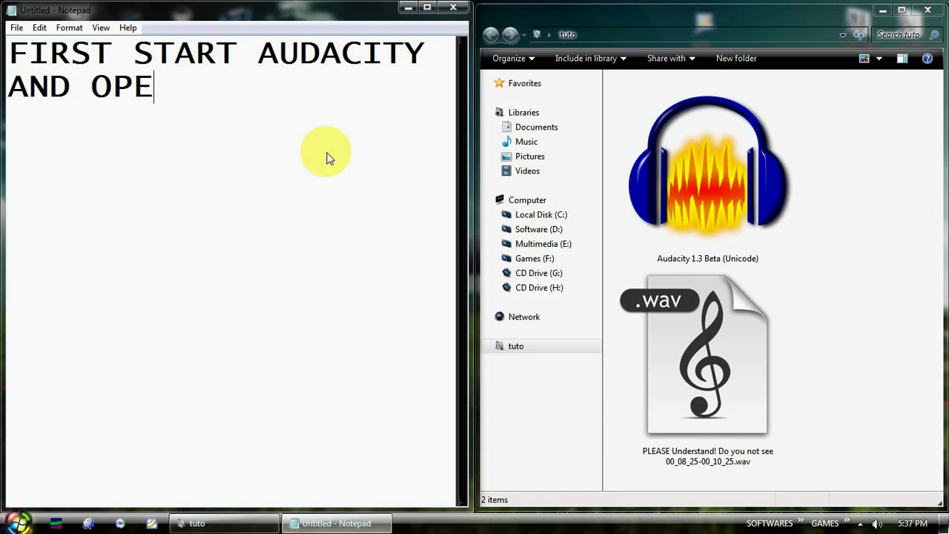
{"action": "type", "text": "N UR FILE ININT"}
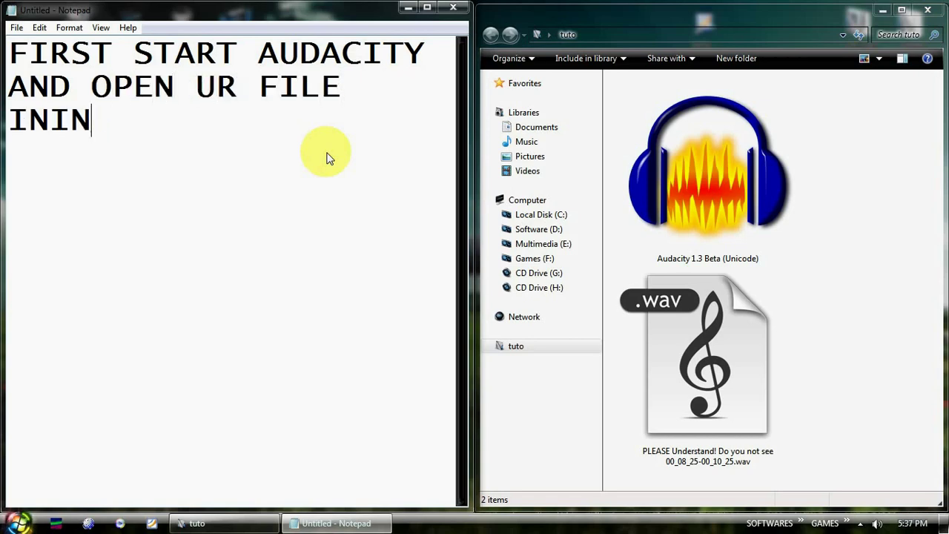
{"action": "key", "text": "BackSpace"}
{"action": "key", "text": "BackSpace"}
{"action": "type", "text": "IT"}
{"action": "key", "text": "Return"}
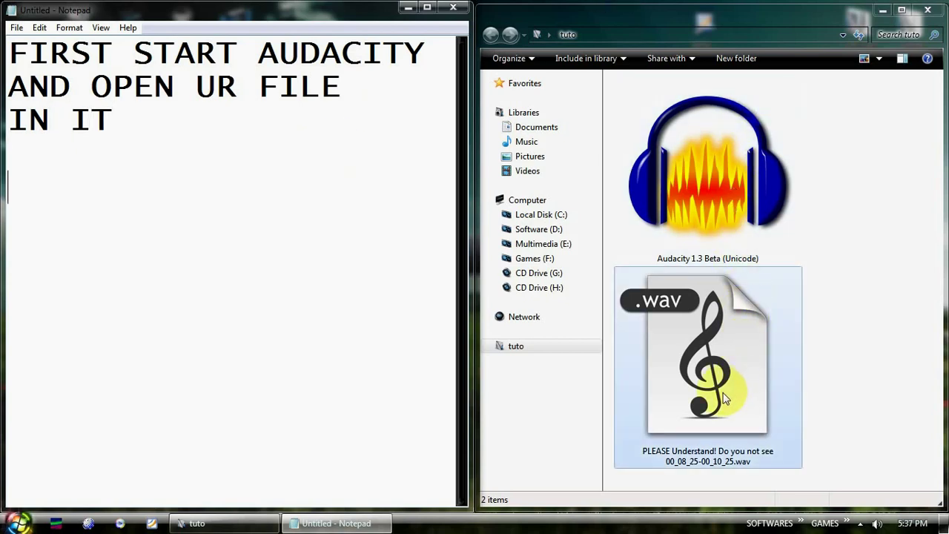
Step: Launch Audacity and import the "PLEASE Understand! Do you not see 00_08_25-00_10_25.wav" file from the tuto folder
{"action": "left_click", "coordinate": [744, 234]}
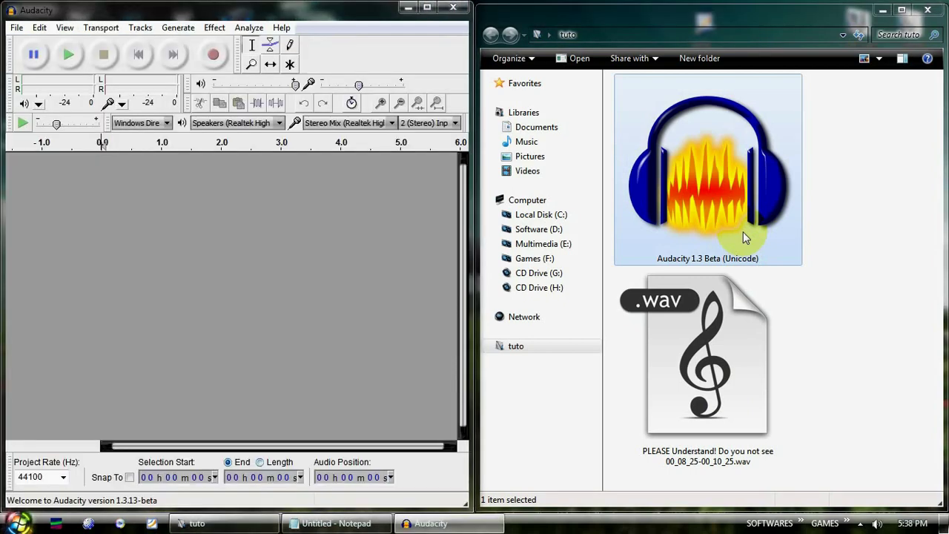
{"action": "left_click", "coordinate": [720, 315]}
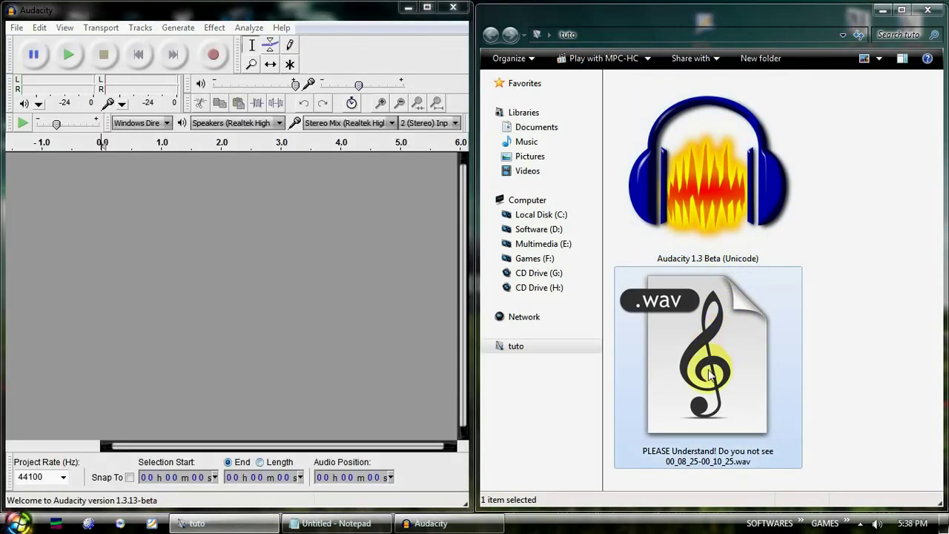
{"action": "left_click_drag", "start_coordinate": [705, 374], "coordinate": [365, 317]}
{"action": "left_click", "coordinate": [561, 349]}
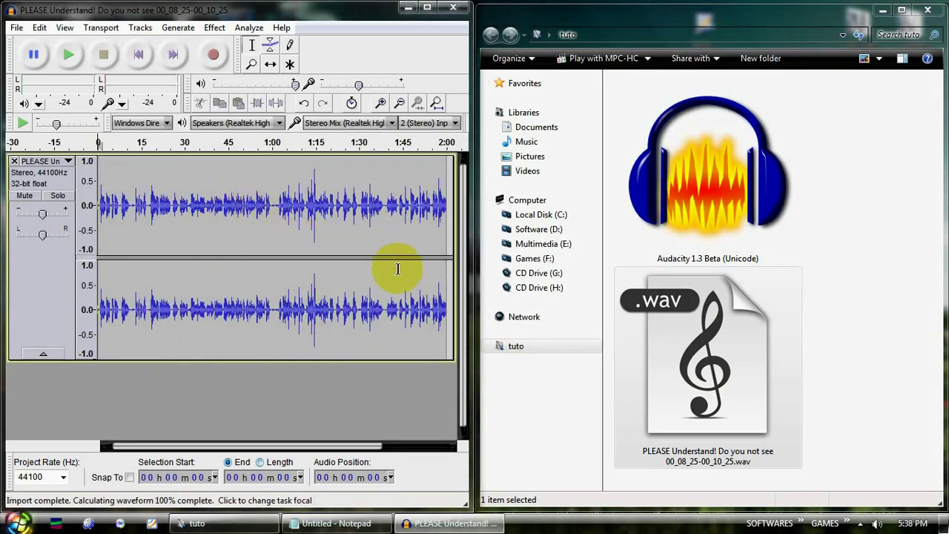
Step: Play the WAV file from the tuto folder in the media player and move the player window clear of Audacity
{"action": "double_click", "coordinate": [713, 359]}
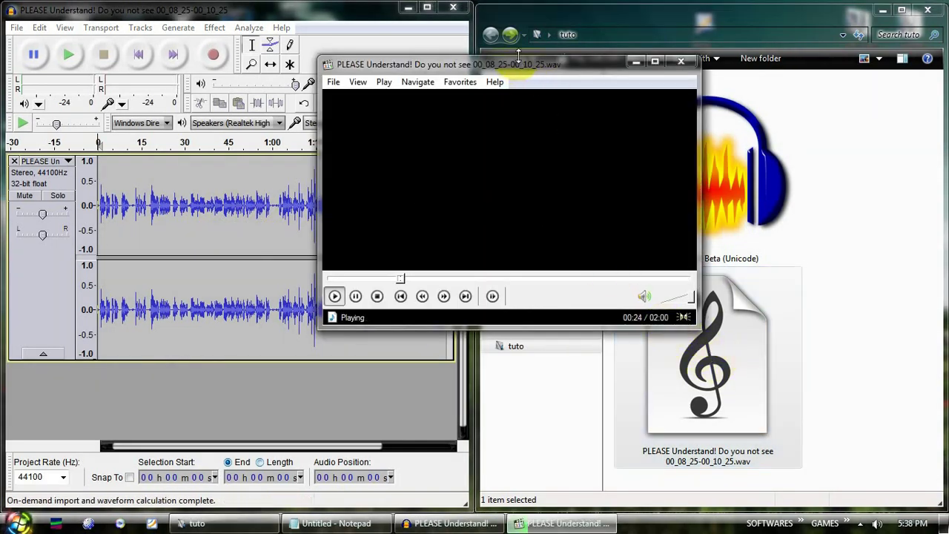
{"action": "left_click_drag", "start_coordinate": [522, 65], "coordinate": [710, 68]}
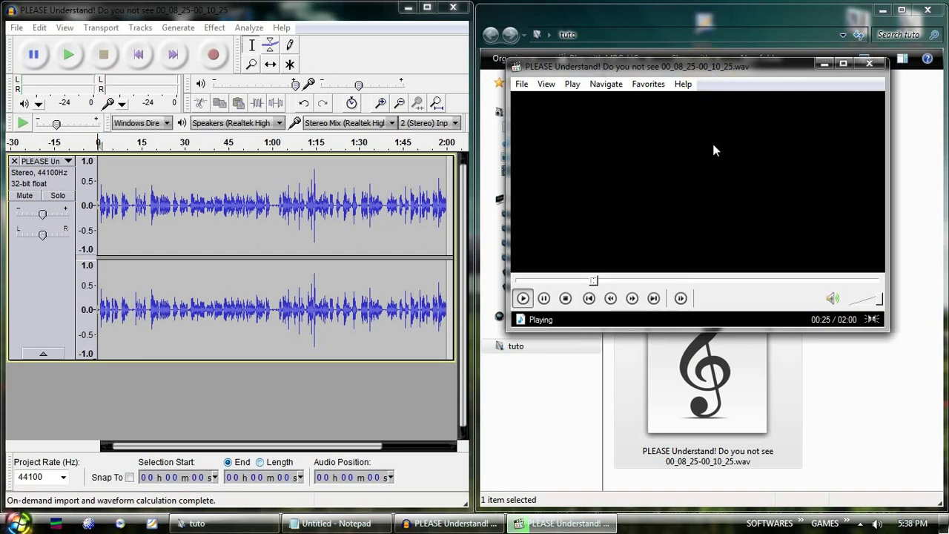
{"action": "right_click", "coordinate": [711, 211]}
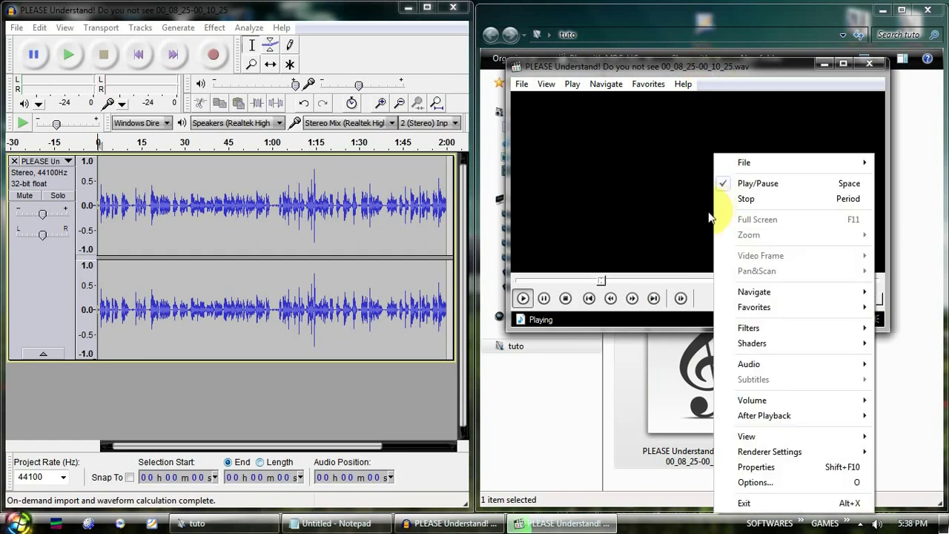
Step: Switch to Notepad and add the paragraph "AS YOU CAN SEE THE AUDIO FILE DISPLAYED THERE IN TRACKS..."
{"action": "left_click", "coordinate": [343, 523]}
{"action": "type", "text": "AS"}
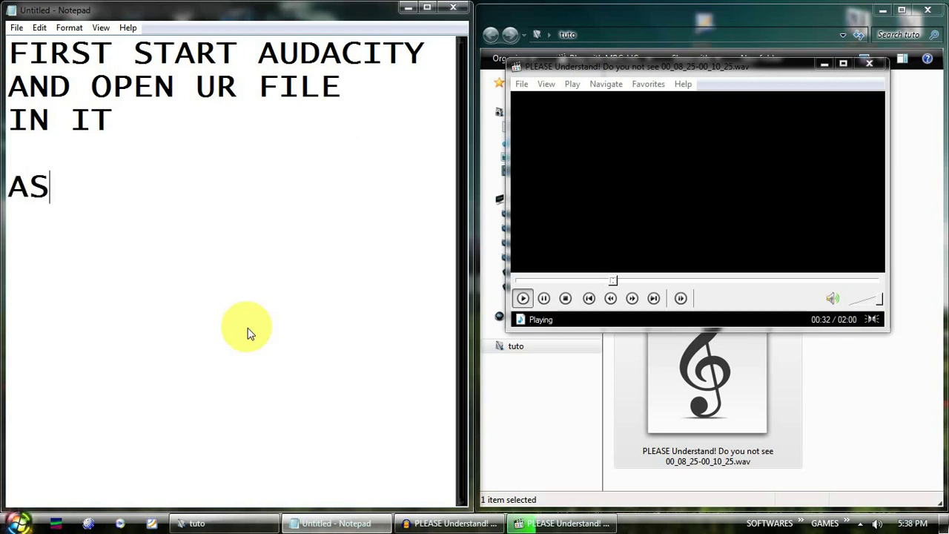
{"action": "type", "text": " YOU CAN SEE THE AUDIOF"}
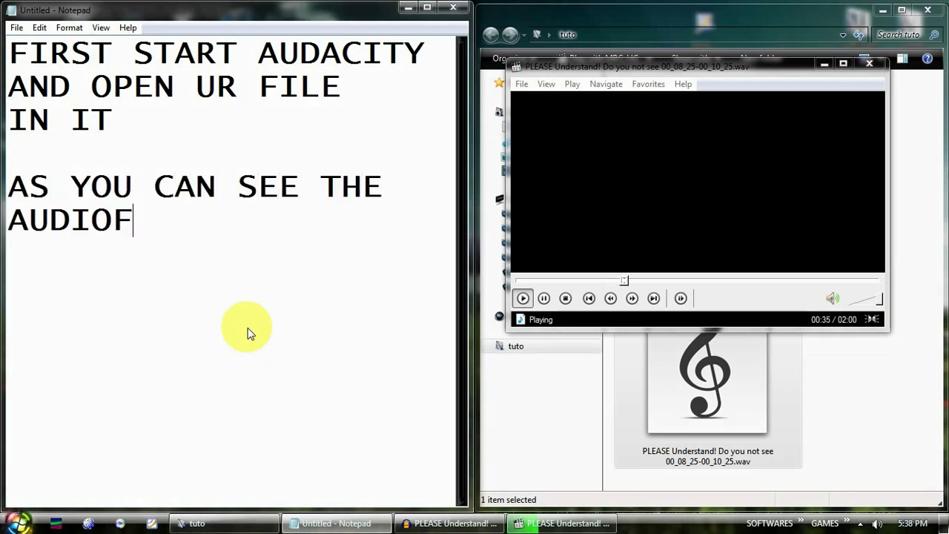
{"action": "key", "text": "BackSpace"}
{"action": "type", "text": "FLE"}
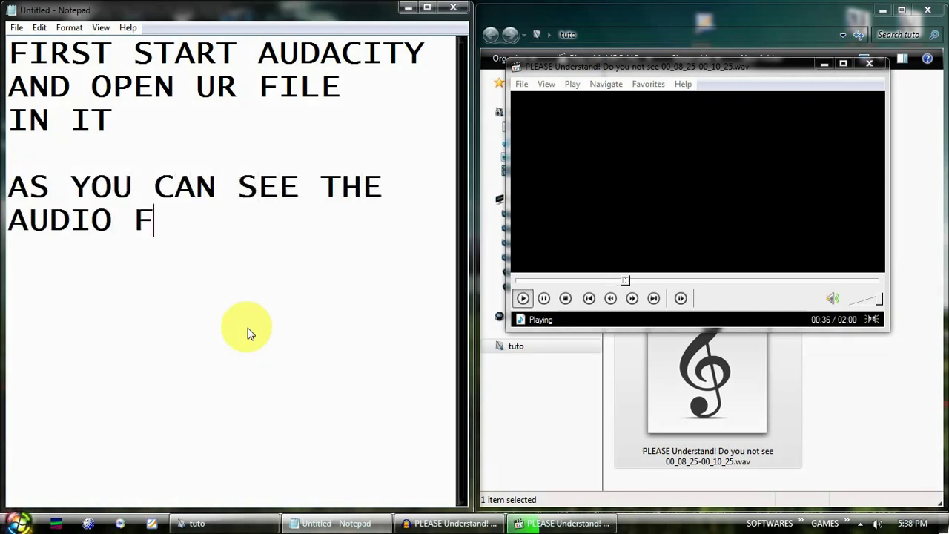
{"action": "key", "text": "BackSpace"}
{"action": "key", "text": "BackSpace"}
{"action": "type", "text": "ILE "}
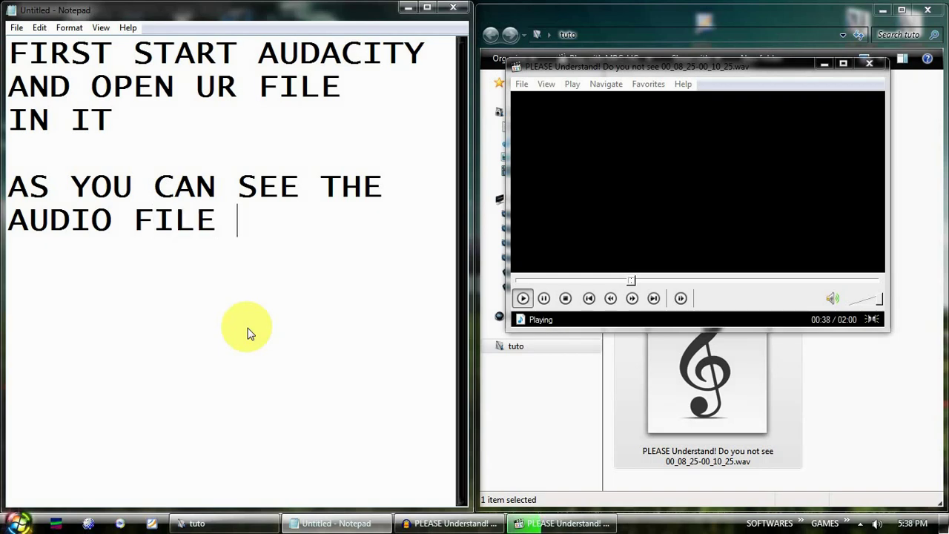
{"action": "type", "text": "DISPLAYED THERE IN "}
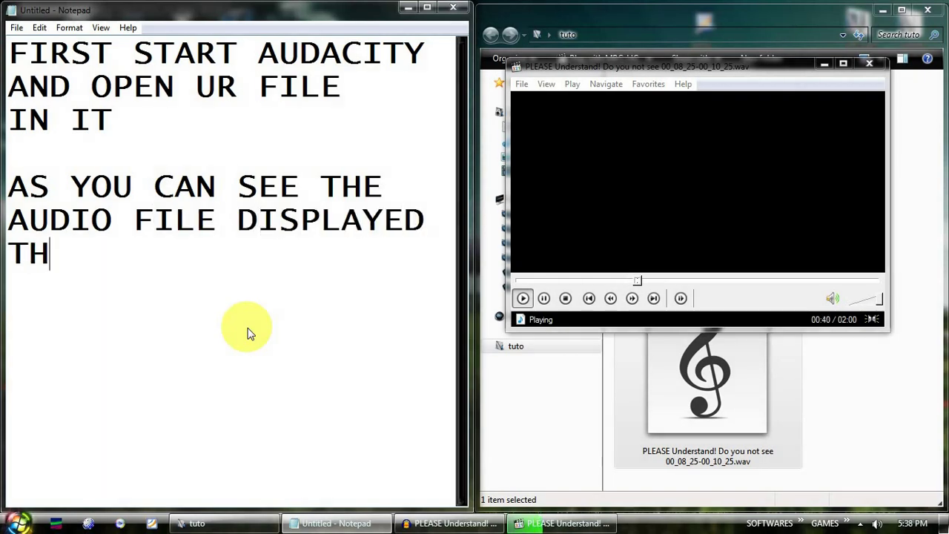
{"action": "type", "text": " TRA"}
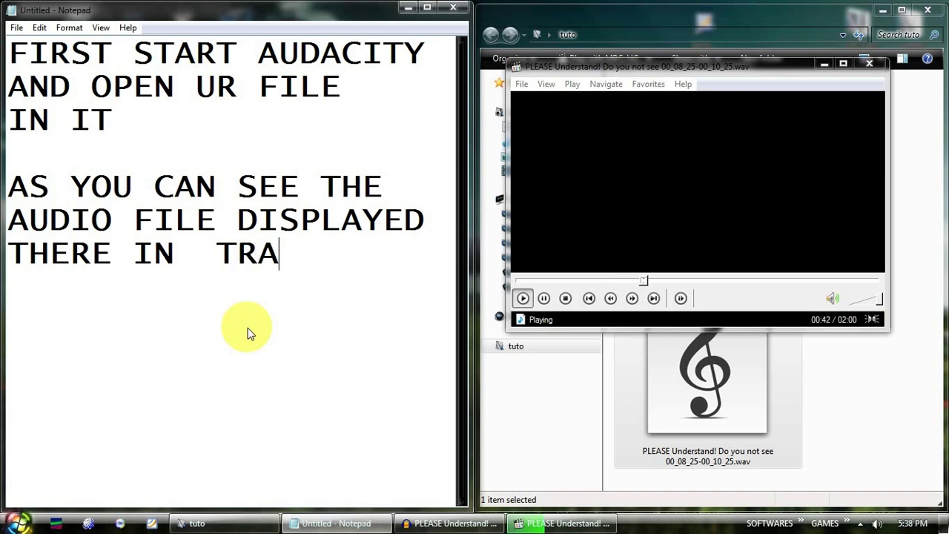
{"action": "type", "text": "CKS..."}
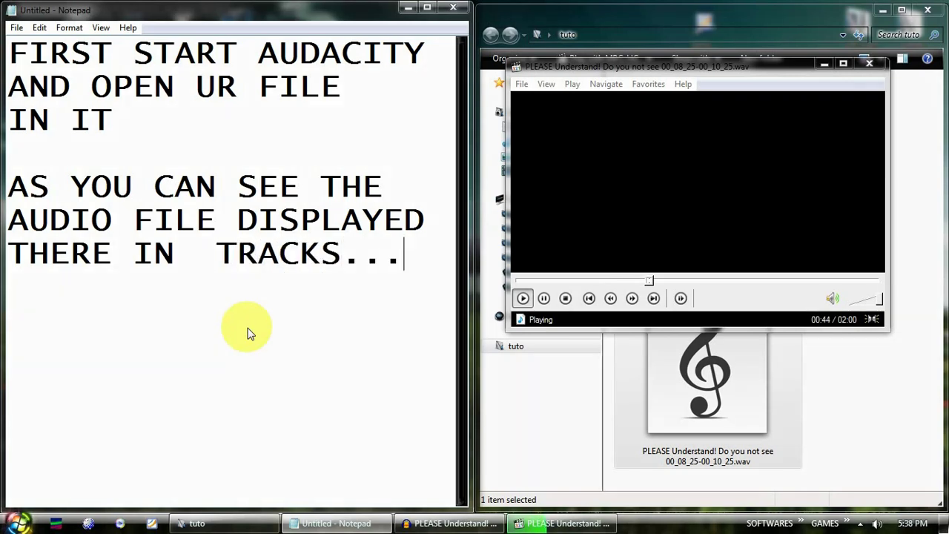
Step: Open the playing WAV file's properties in the media player and examine its size and audio format
{"action": "right_click", "coordinate": [561, 138]}
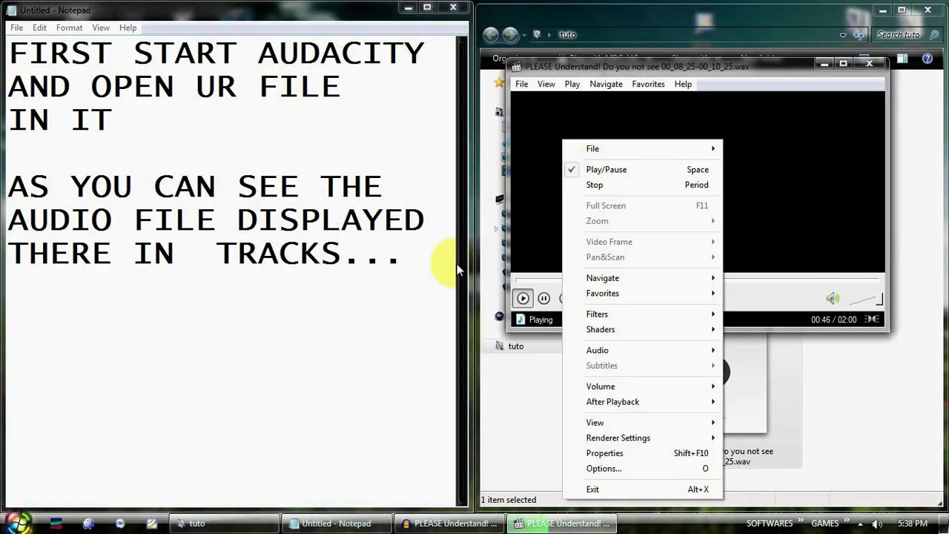
{"action": "left_click", "coordinate": [403, 315]}
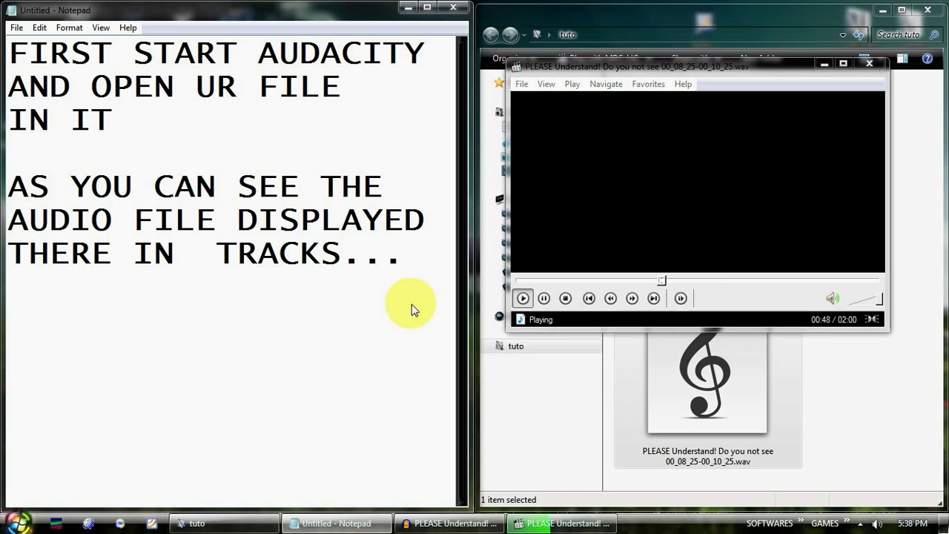
{"action": "right_click", "coordinate": [613, 134]}
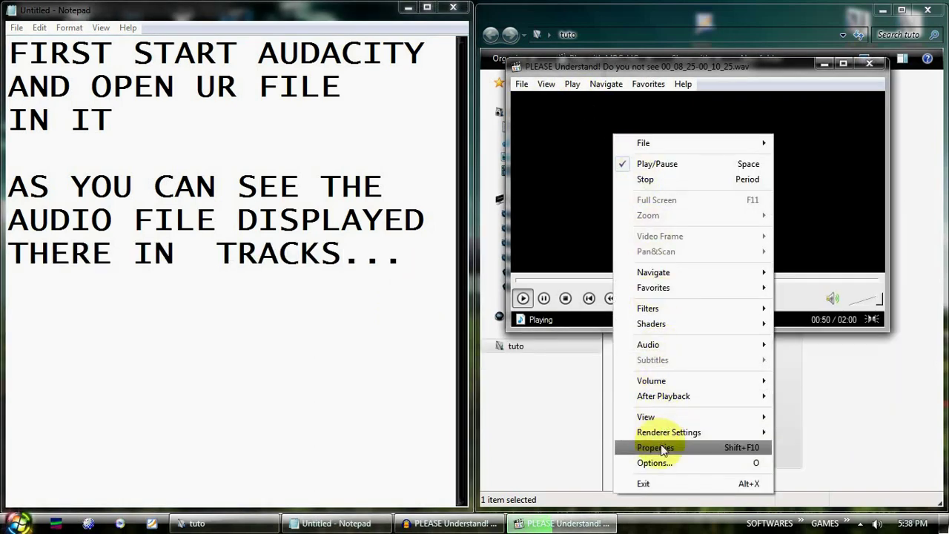
{"action": "left_click", "coordinate": [655, 447]}
{"action": "left_click_drag", "start_coordinate": [654, 147], "coordinate": [748, 147]}
{"action": "left_click", "coordinate": [734, 161]}
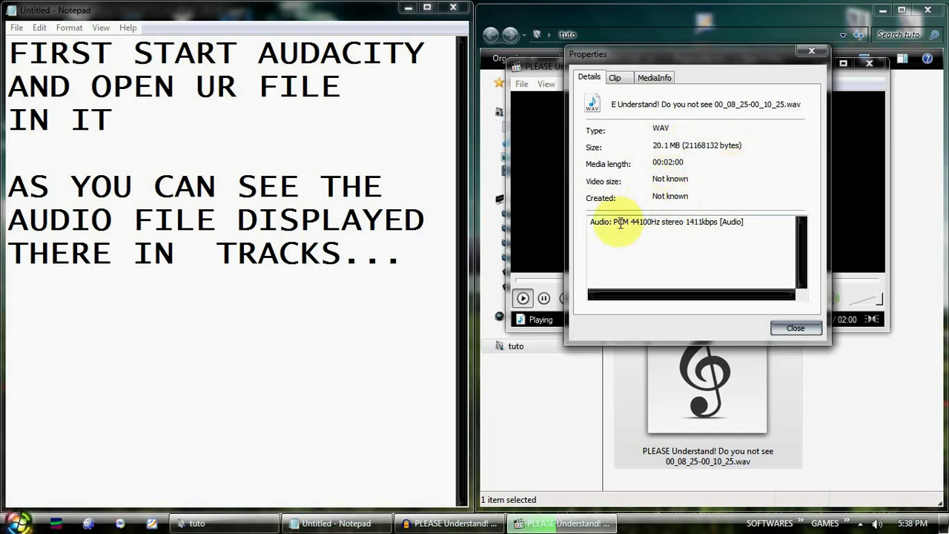
{"action": "left_click_drag", "start_coordinate": [612, 222], "coordinate": [749, 222]}
Step: Add the paragraph "AS U CAN SEE THE AUDIO I HAVE IS 20 MBS" at the end of the note
{"action": "left_click", "coordinate": [214, 380]}
{"action": "type", "text": "A"}
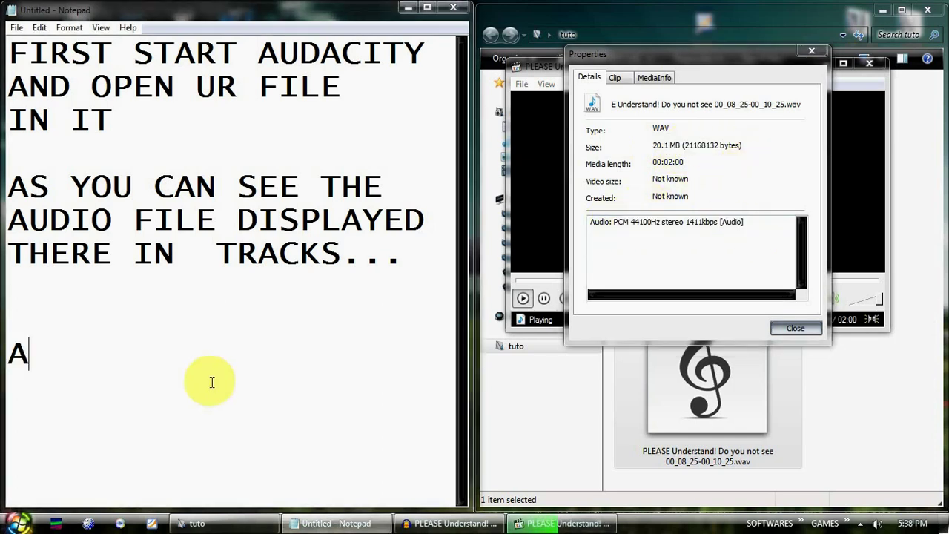
{"action": "type", "text": "S U CAN SEE T"}
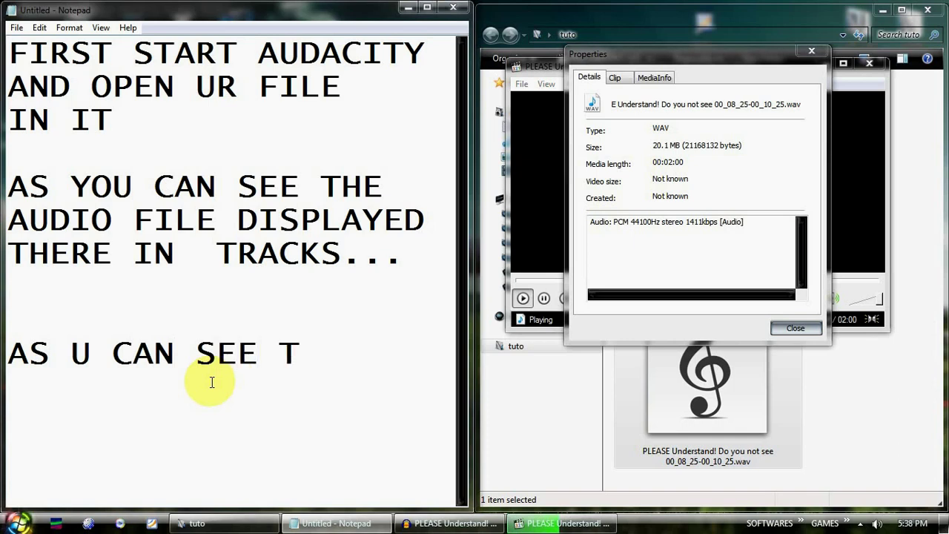
{"action": "type", "text": "HE AUDIO "}
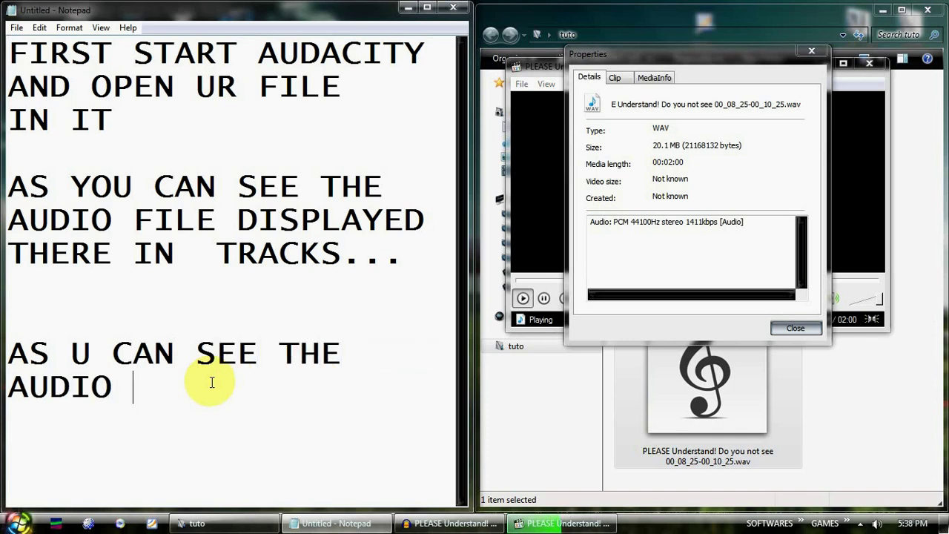
{"action": "type", "text": "I HAVE IS 0"}
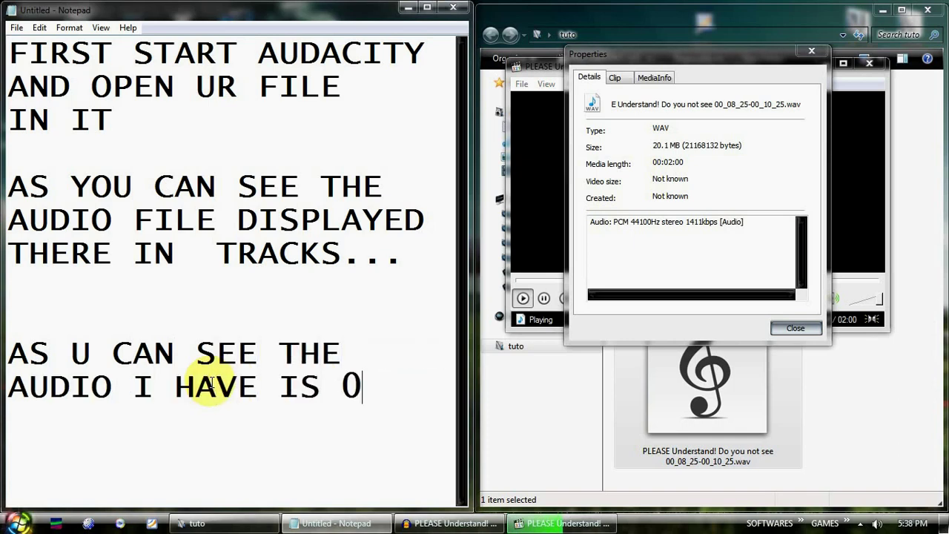
{"action": "key", "text": "BackSpace"}
{"action": "type", "text": "20 MBS"}
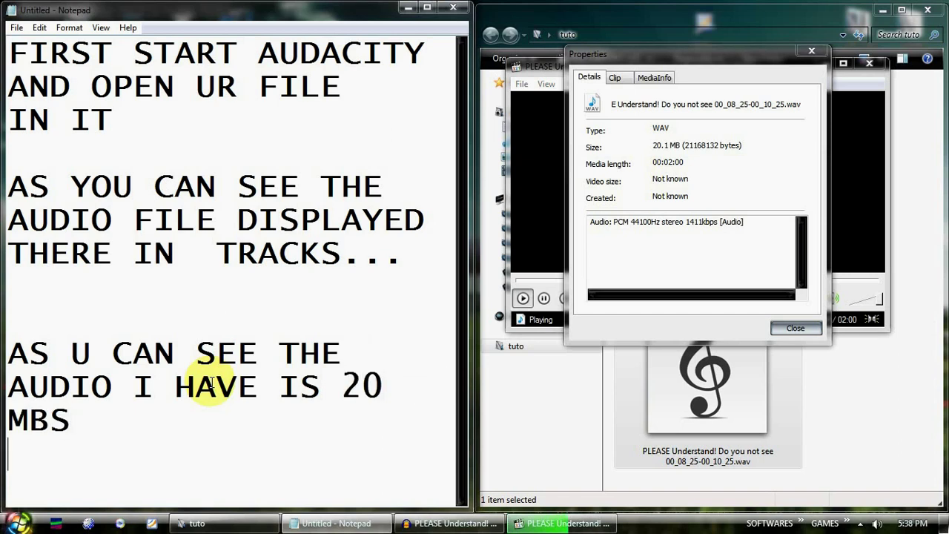
Step: Delete all the text in the note
{"action": "key", "text": "ctrl+a"}
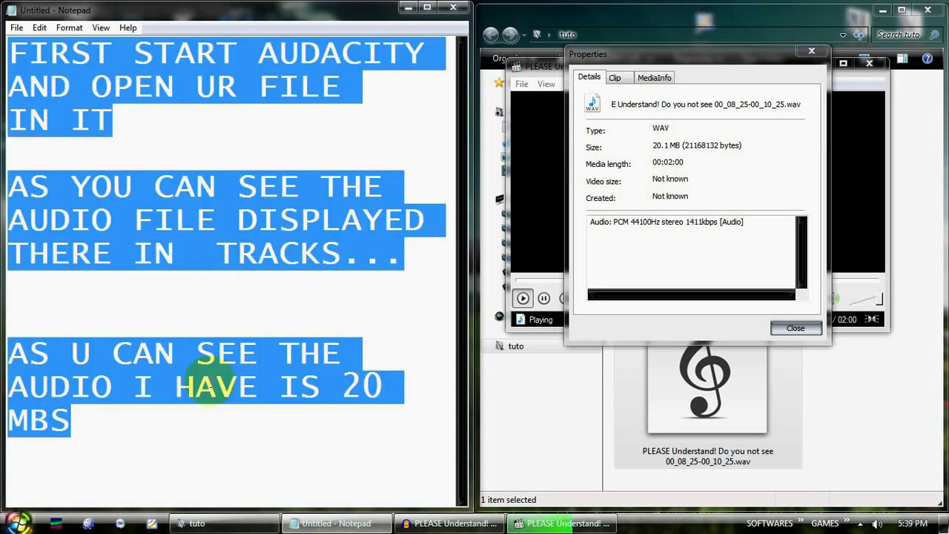
{"action": "key", "text": "Delete"}
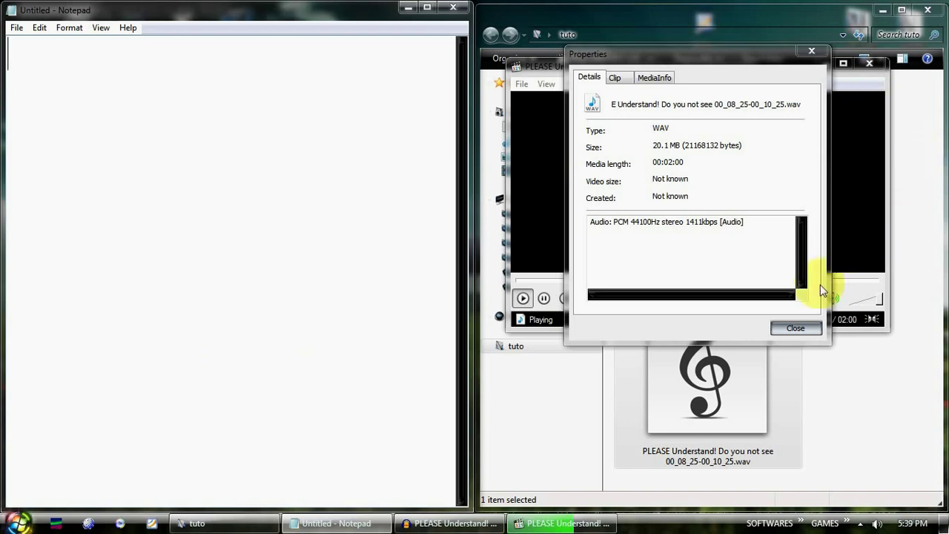
Step: Close the WAV file's properties and the media player, and switch to Audacity
{"action": "left_click", "coordinate": [795, 328]}
{"action": "left_click", "coordinate": [859, 115]}
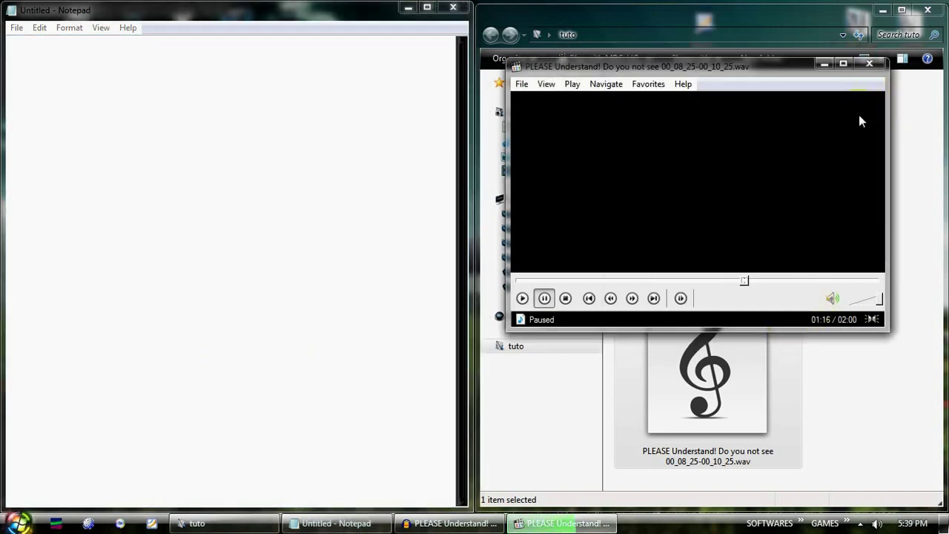
{"action": "left_click", "coordinate": [871, 66]}
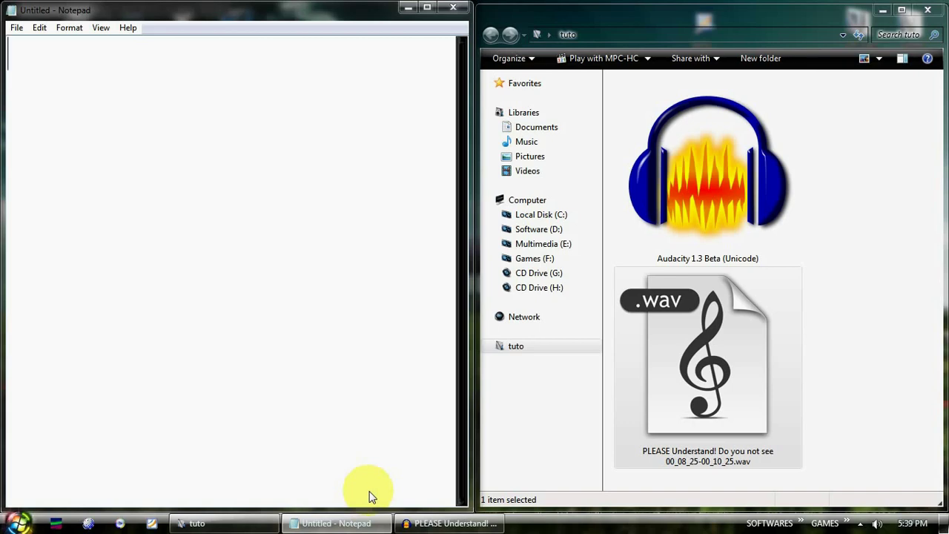
{"action": "left_click", "coordinate": [422, 522]}
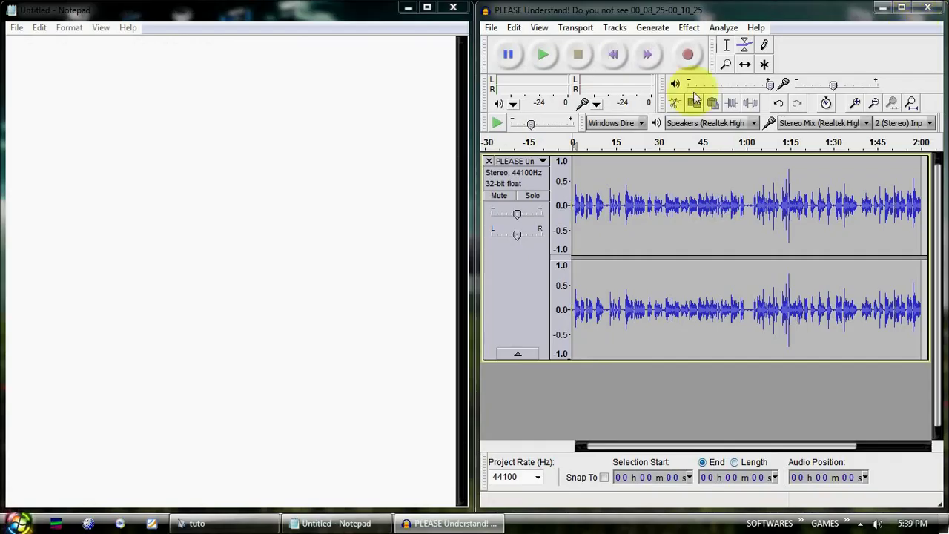
Step: Write "FIRST OF ALL CONVERT THE TRACK TO MONO..." in the Notepad note and split the stereo track to mono in Audacity
{"action": "type", "text": "FIRST OF "}
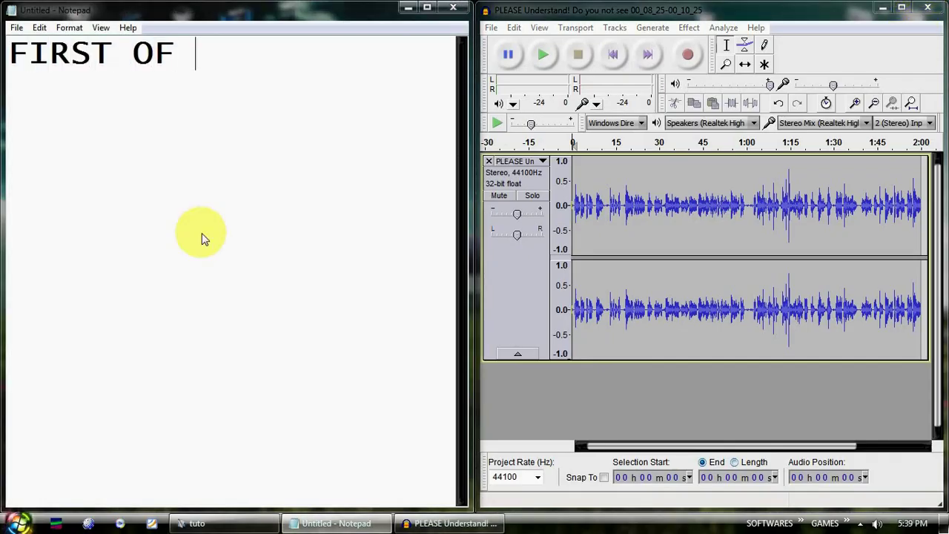
{"action": "type", "text": "ALL CONVERT"}
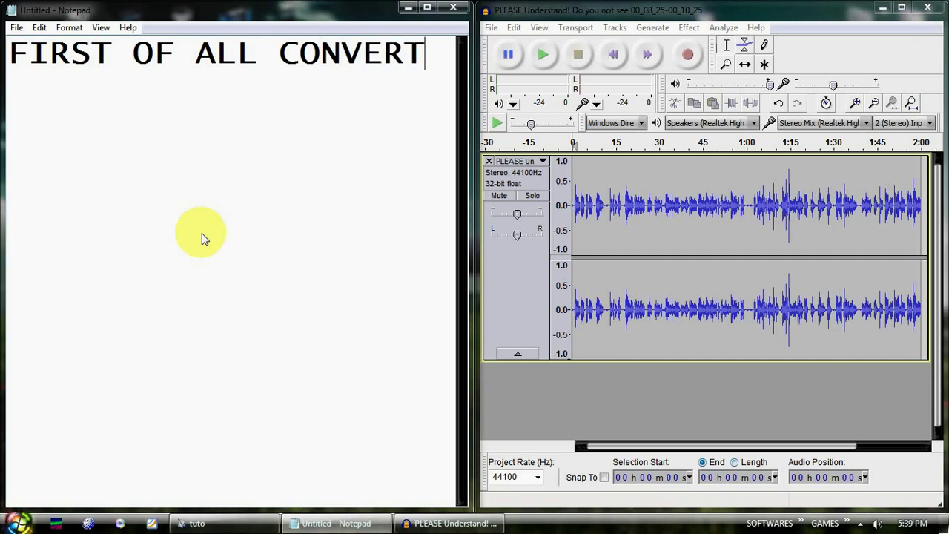
{"action": "type", "text": " THE TRACK TO MONO..."}
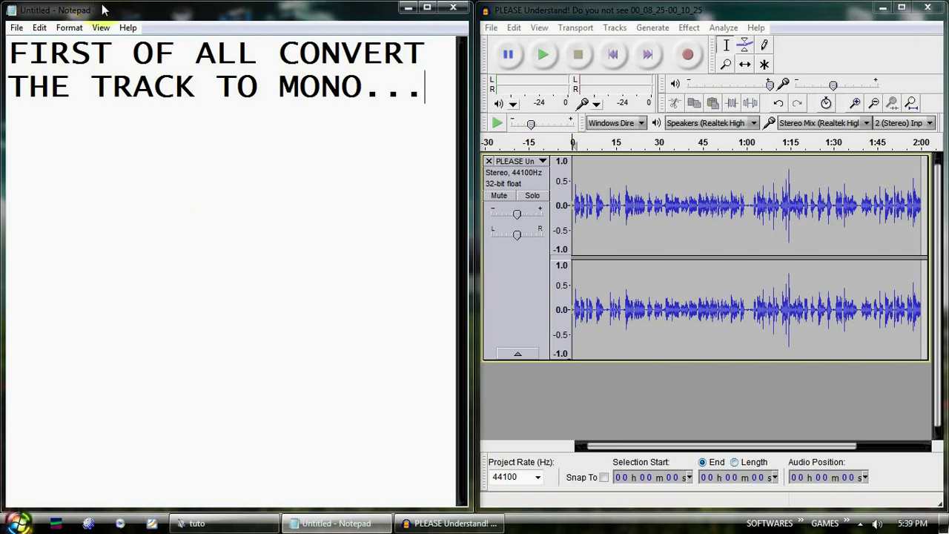
{"action": "left_click", "coordinate": [542, 161]}
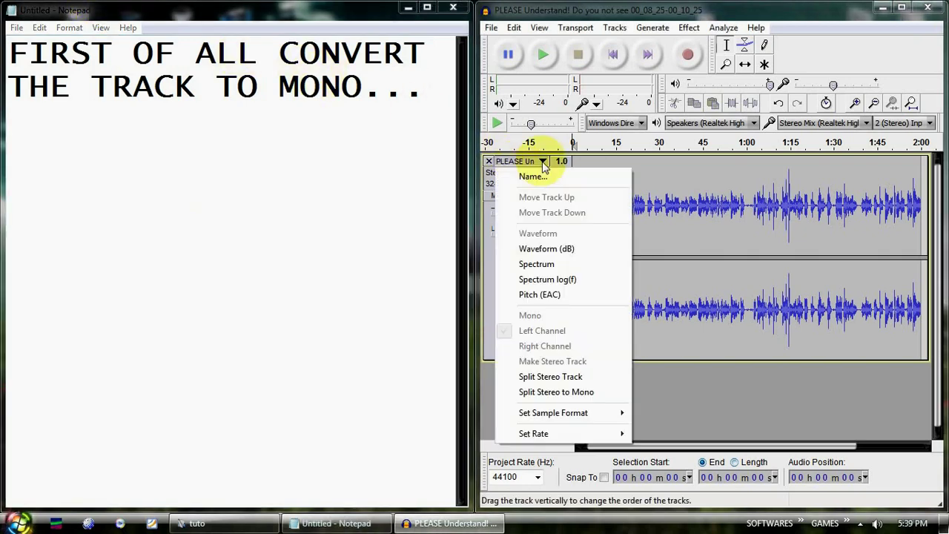
{"action": "left_click", "coordinate": [560, 394]}
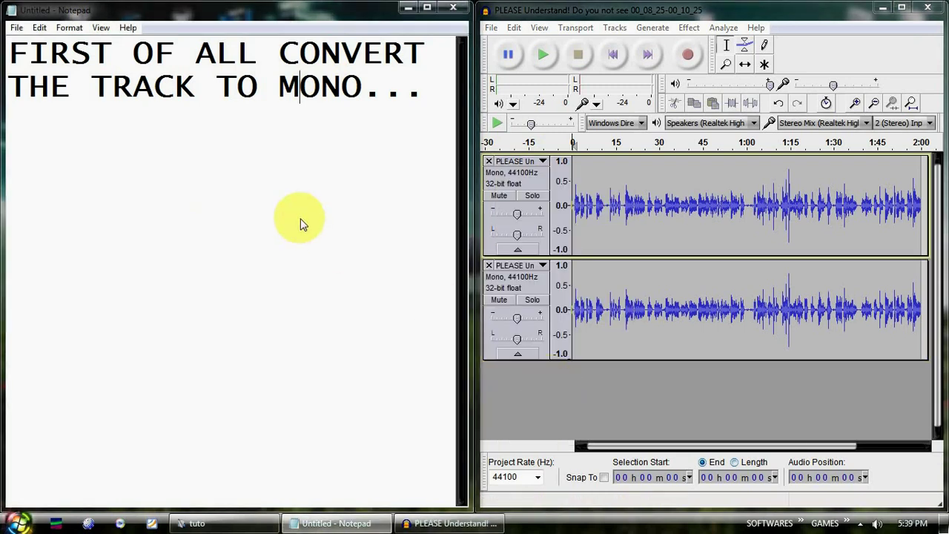
Step: Add the paragraph "NOW CHANGE THE PROJECT RATE TO 22050HZ" to the Notepad note and set Audacity's project rate to 22050 Hz
{"action": "left_click", "coordinate": [450, 98]}
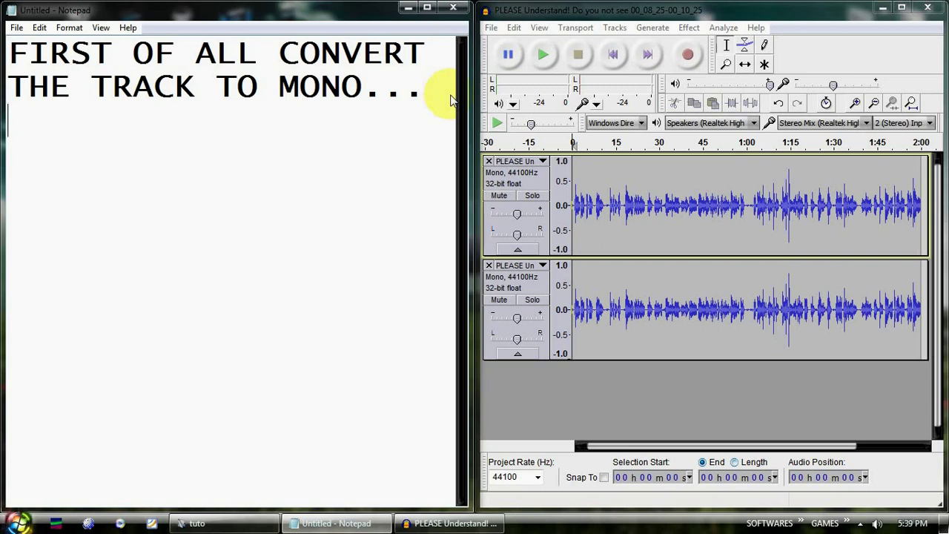
{"action": "type", "text": "NOW "}
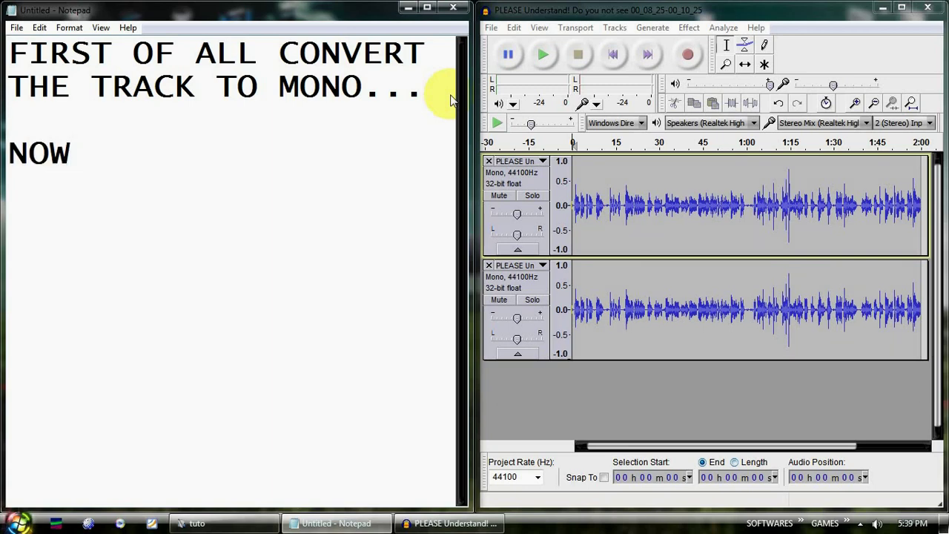
{"action": "type", "text": "CHANGE THE"}
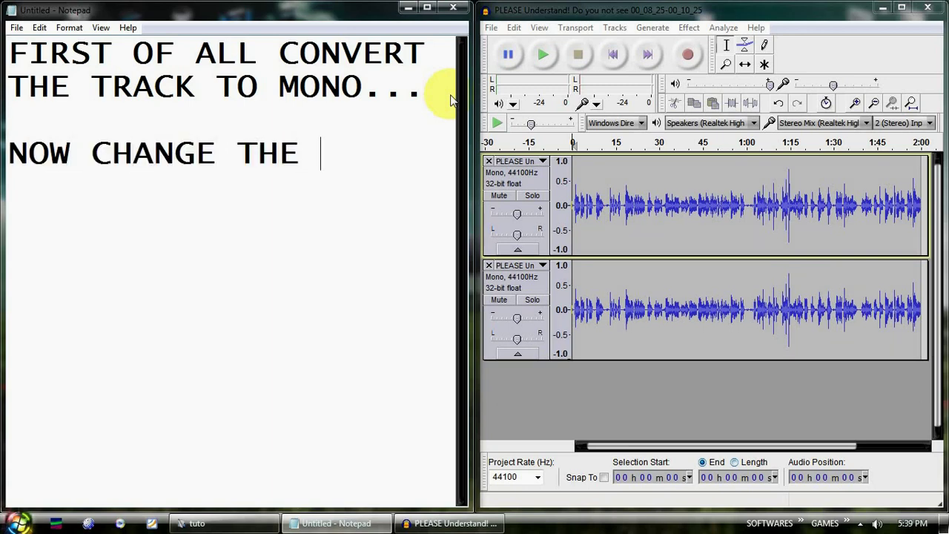
{"action": "type", "text": " PROJECT RATE TO"}
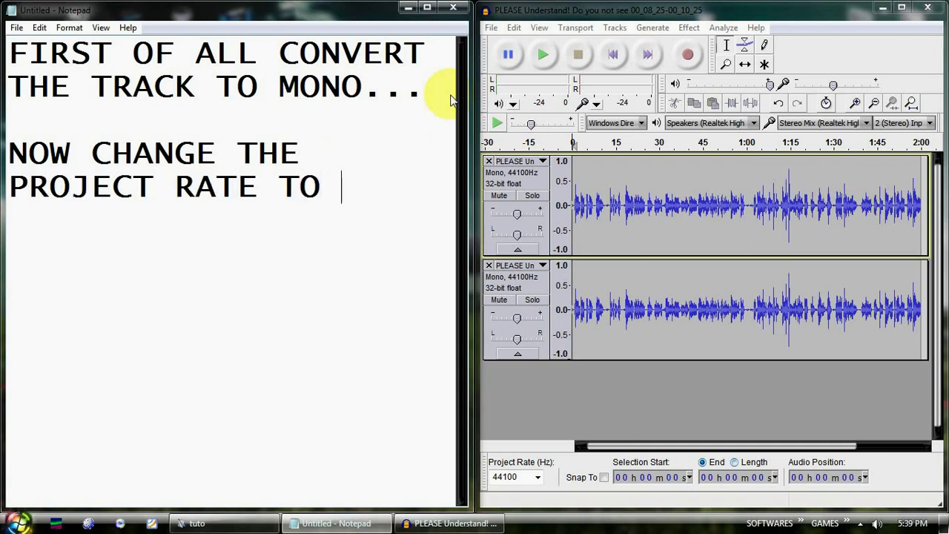
{"action": "type", "text": " 220"}
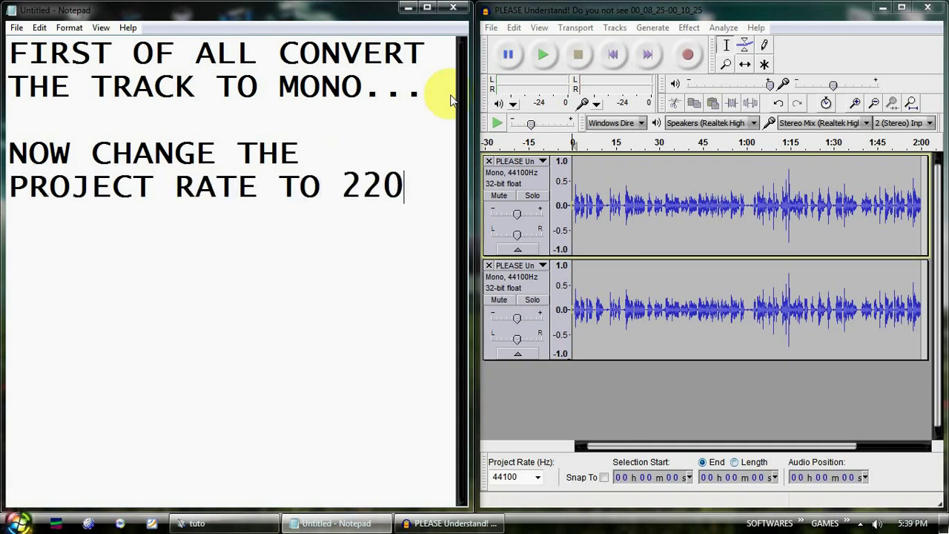
{"action": "type", "text": "50HZ"}
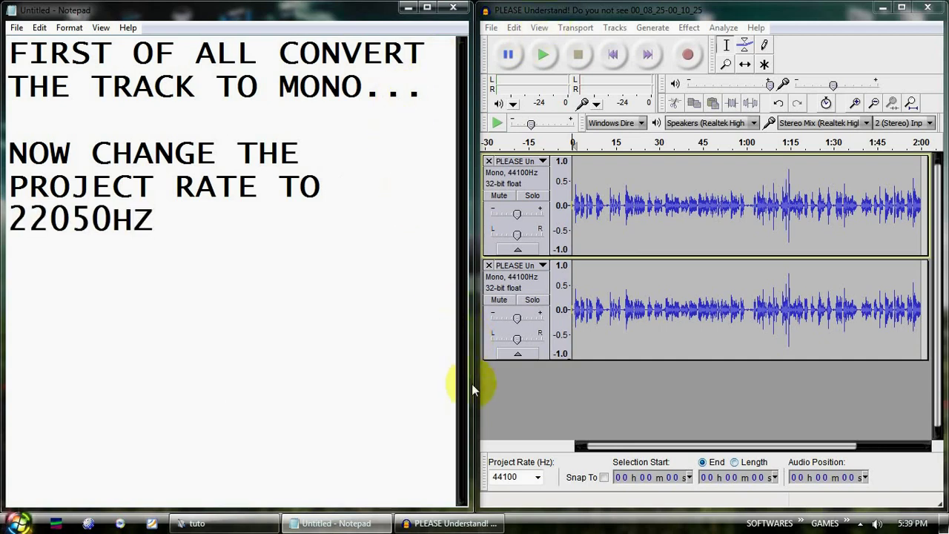
{"action": "left_click", "coordinate": [537, 479]}
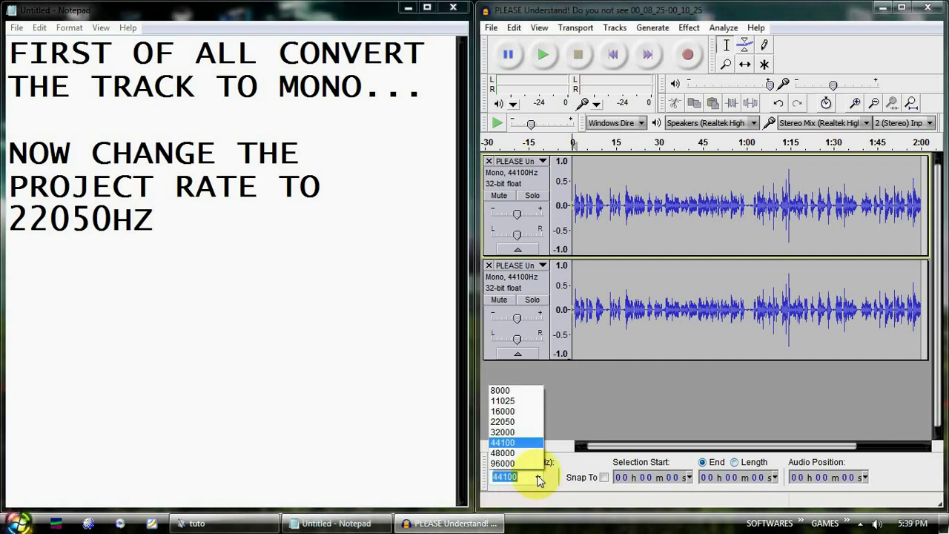
{"action": "left_click", "coordinate": [526, 422]}
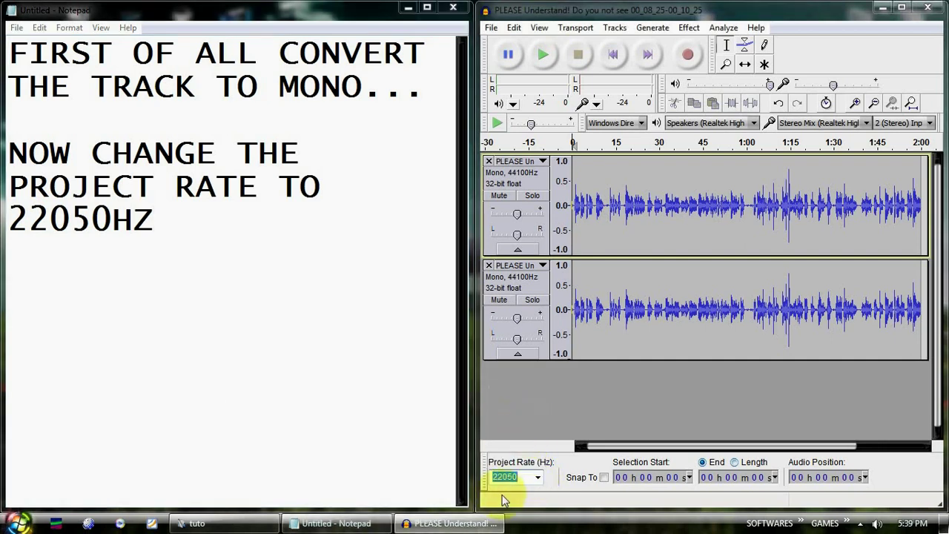
Step: Add "NOW DELETE ONE OF THE TRACK .... THIS CUTS DOWN THE FILE SIZE TO HALF..." to the note and delete the lower mono track in Audacity
{"action": "left_click", "coordinate": [220, 324]}
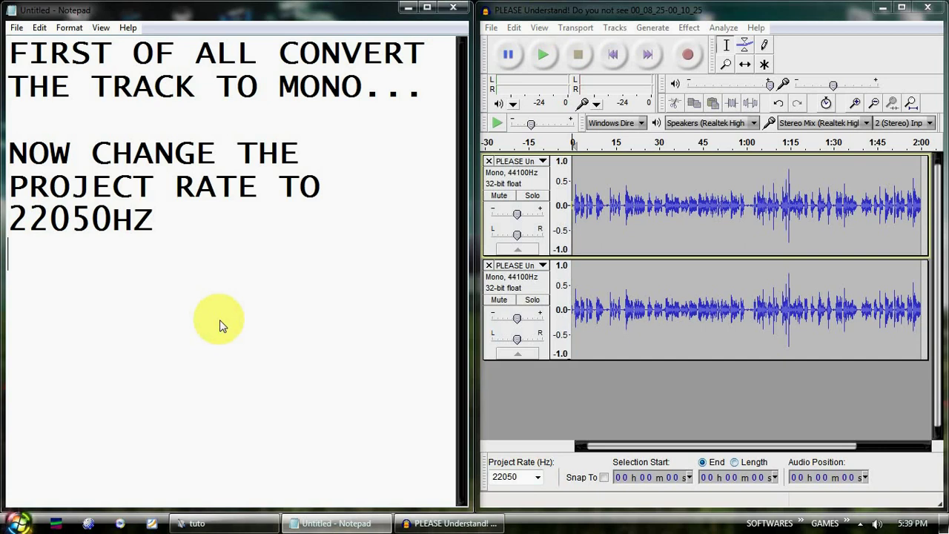
{"action": "type", "text": "NOW "}
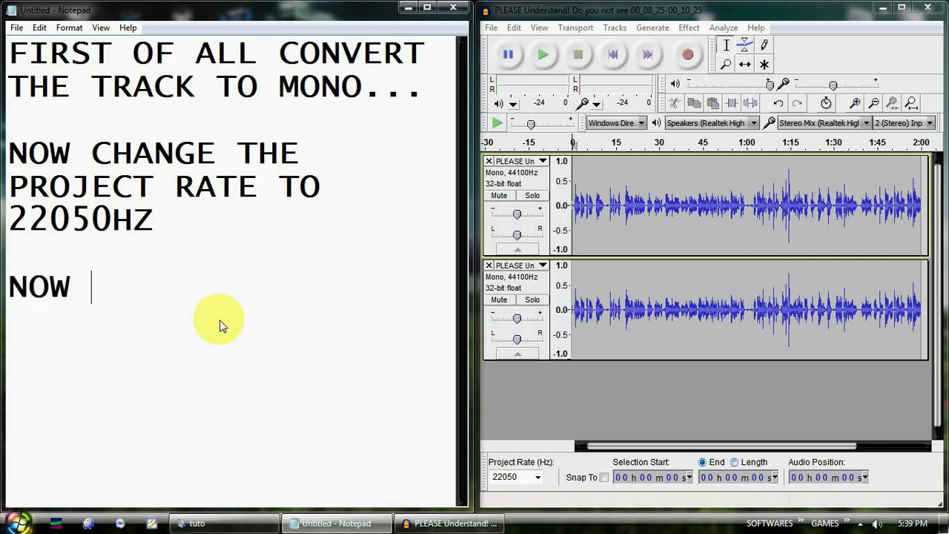
{"action": "type", "text": "DELETE ONE OF "}
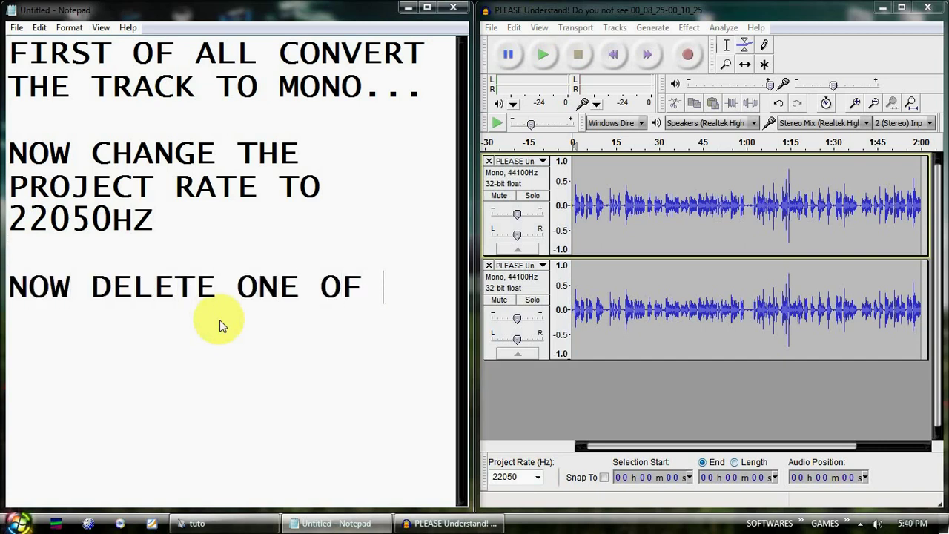
{"action": "type", "text": "THE TRACK "}
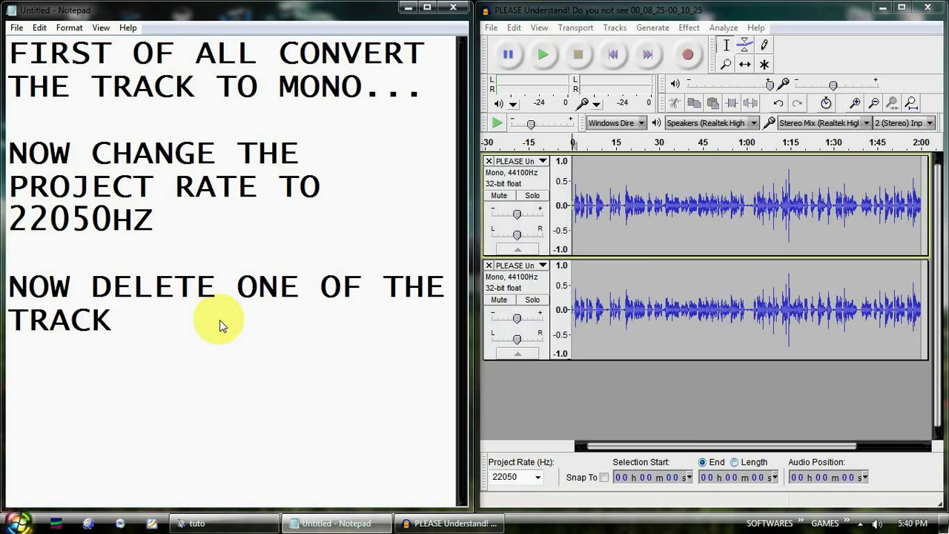
{"action": "type", "text": ".... THIS M"}
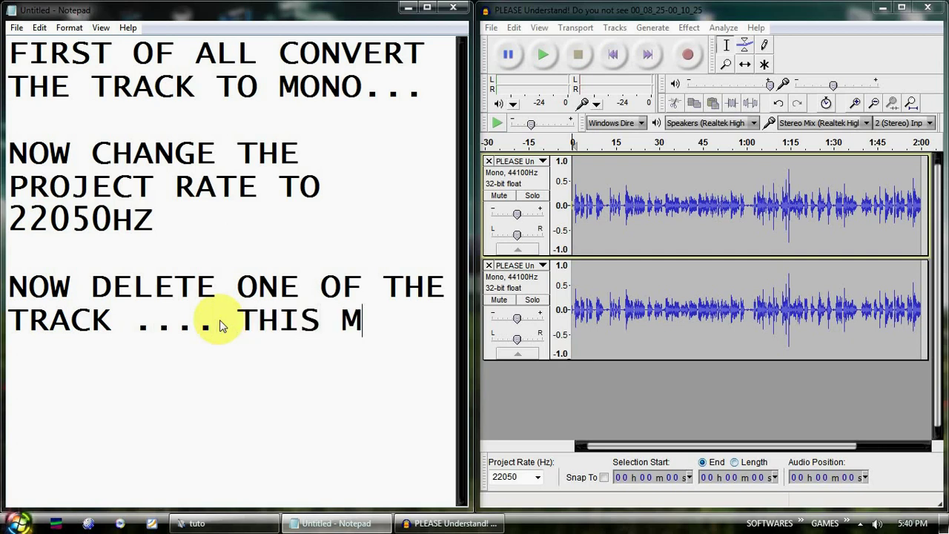
{"action": "key", "text": "BackSpace"}
{"action": "type", "text": "CU"}
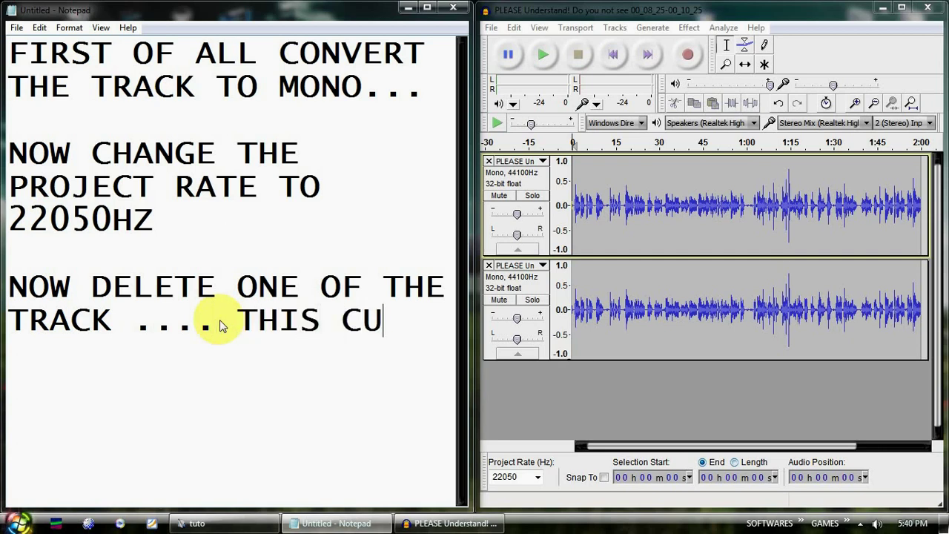
{"action": "type", "text": "TS DOWN THE"}
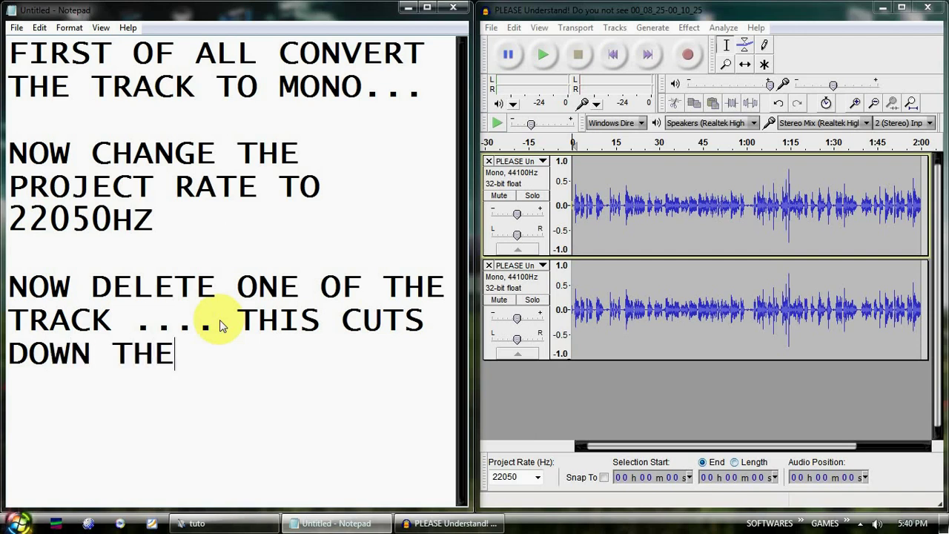
{"action": "type", "text": " FILE SIZE TO H"}
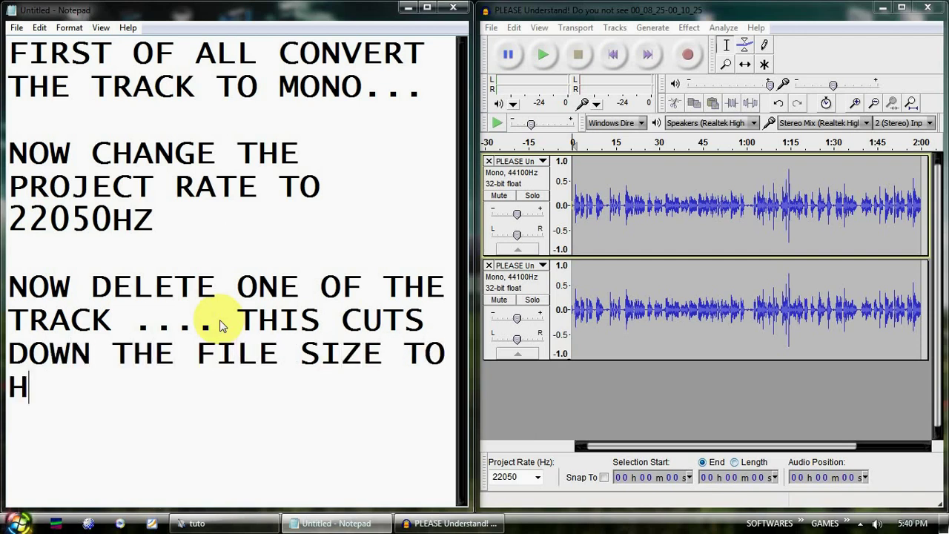
{"action": "type", "text": "ALF..."}
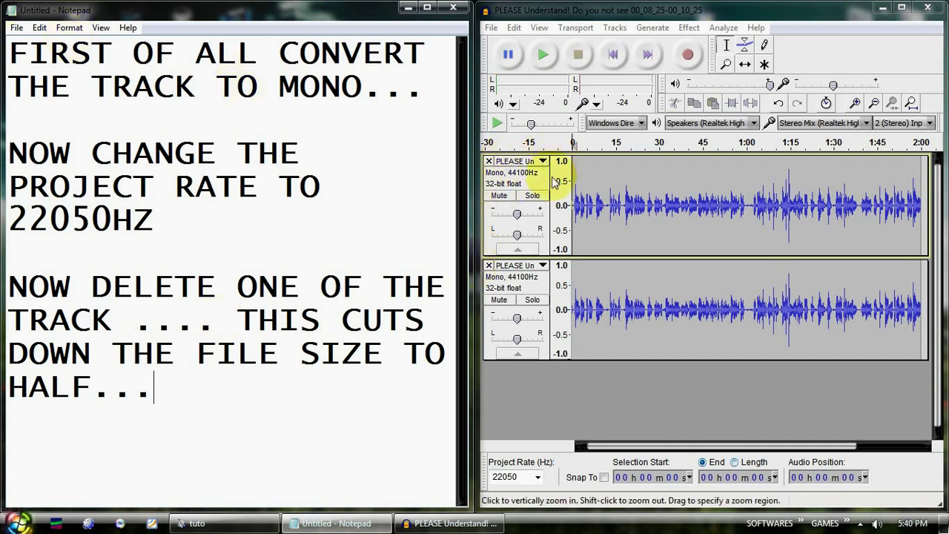
{"action": "left_click", "coordinate": [488, 265]}
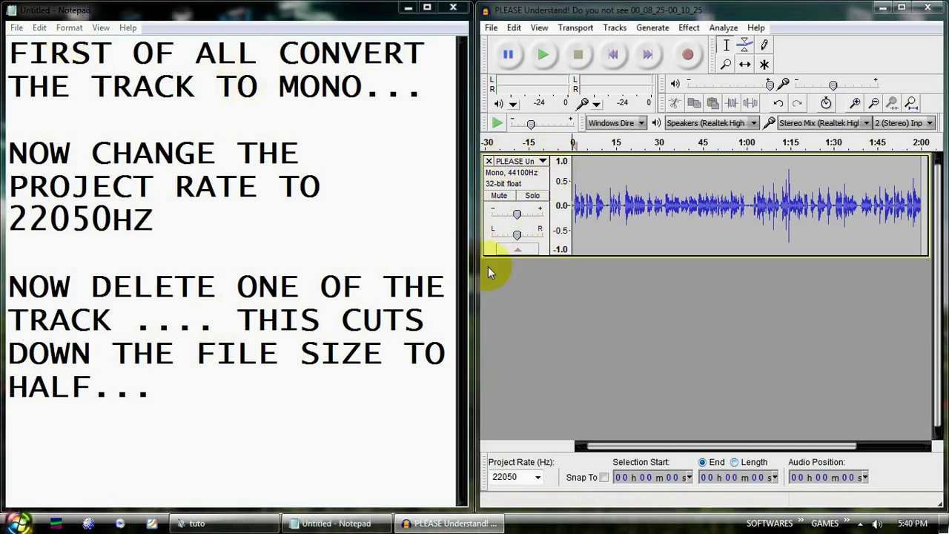
Step: Replace all the text in the Notepad note with "NOW U HAVE ONLY ONE TRACK CHECK IF IT IS OK TO PLAY..."
{"action": "left_click", "coordinate": [277, 445]}
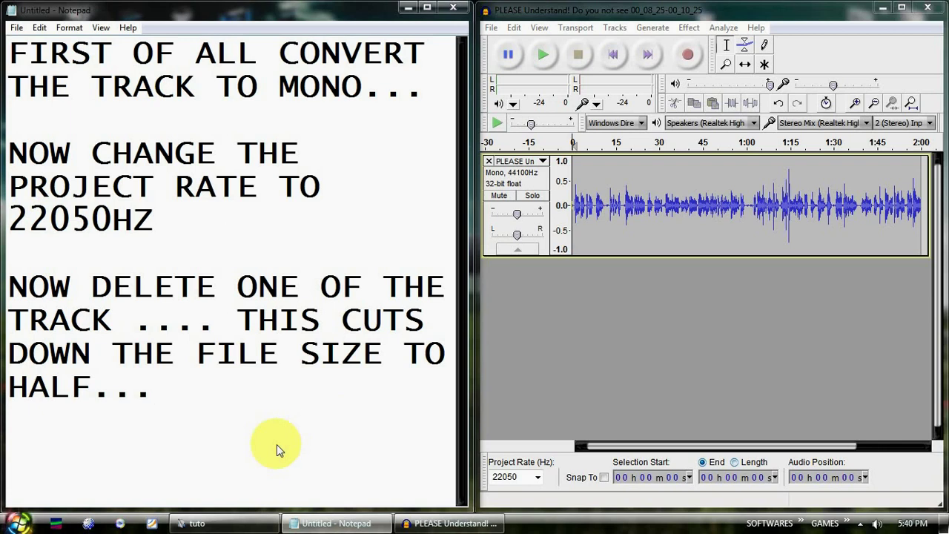
{"action": "key", "text": "ctrl+a"}
{"action": "key", "text": "Delete"}
{"action": "type", "text": "N"}
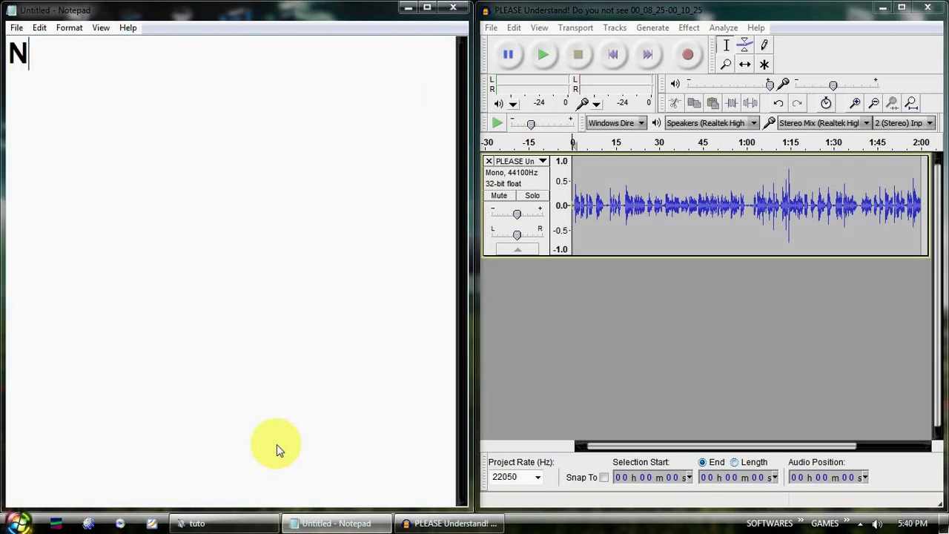
{"action": "type", "text": "OW U HAVE ONLY ONE "}
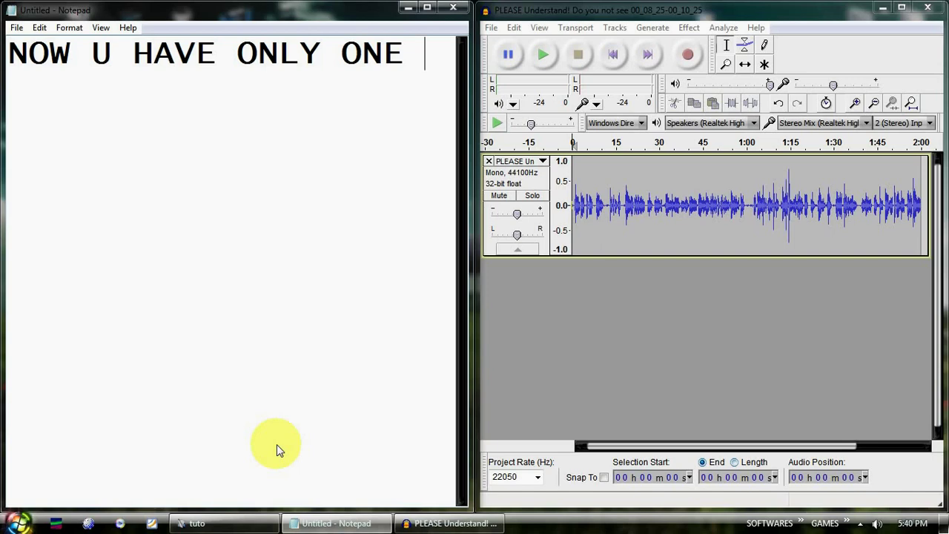
{"action": "type", "text": "TRACK CH"}
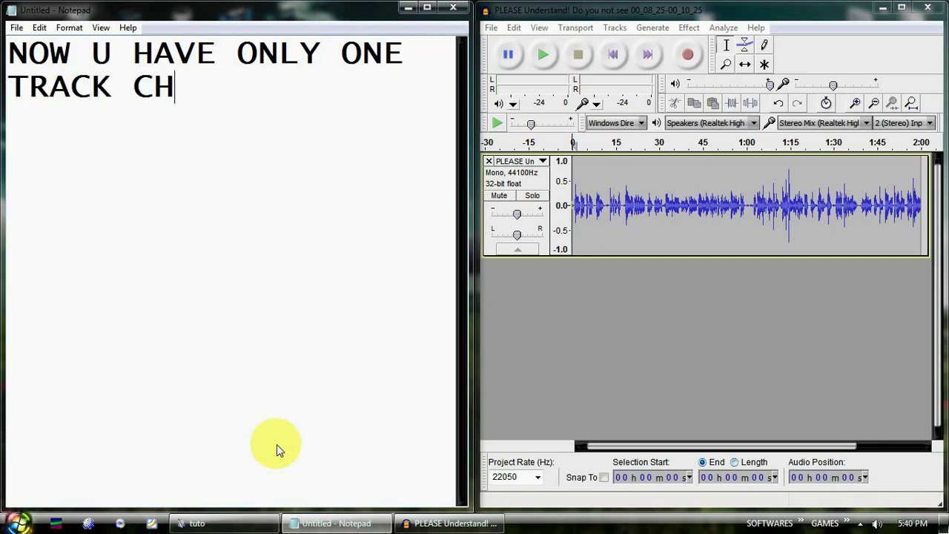
{"action": "type", "text": "ECK IF ITW"}
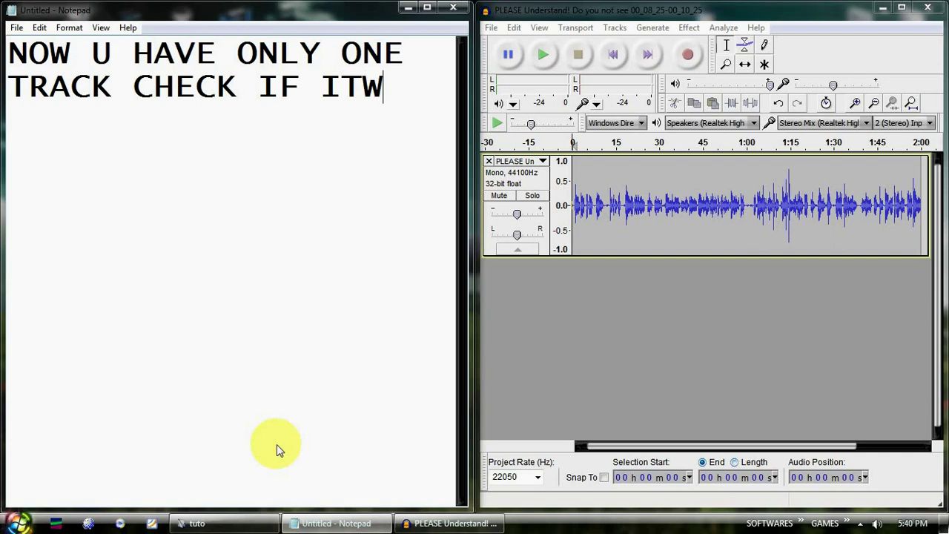
{"action": "key", "text": "BackSpace"}
{"action": "type", "text": "I"}
{"action": "key", "text": "BackSpace"}
{"action": "type", "text": "IS OK "}
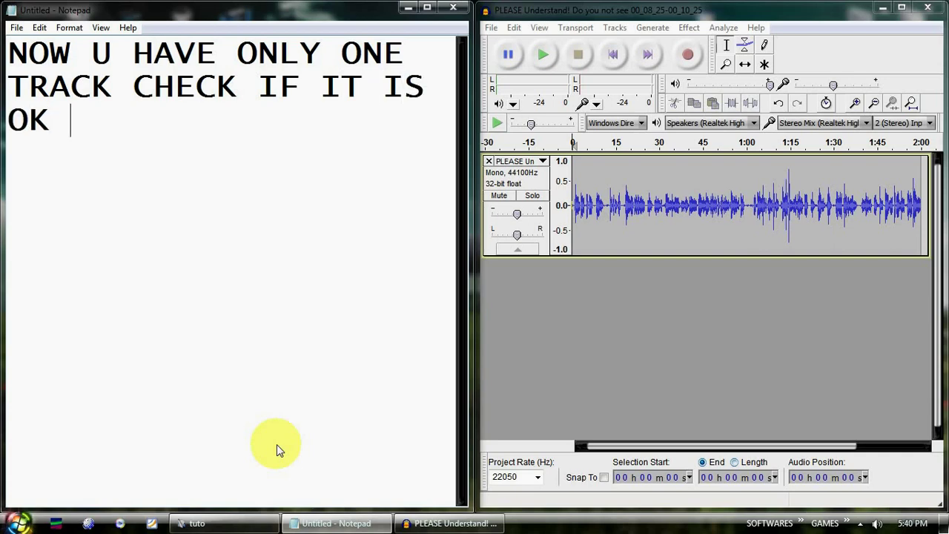
{"action": "type", "text": "TO PLAY..."}
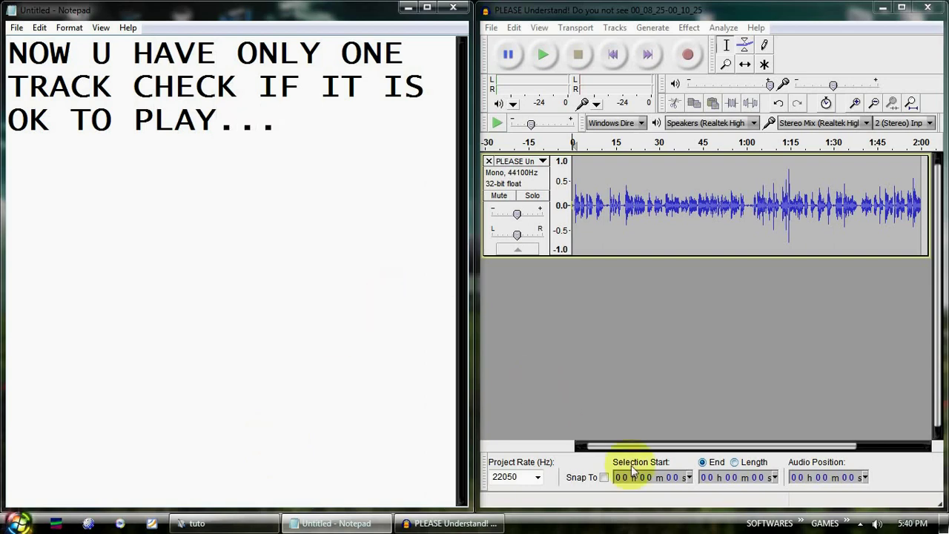
Step: Switch to Audacity and play the remaining mono track from the start to check its sound
{"action": "left_click", "coordinate": [625, 277]}
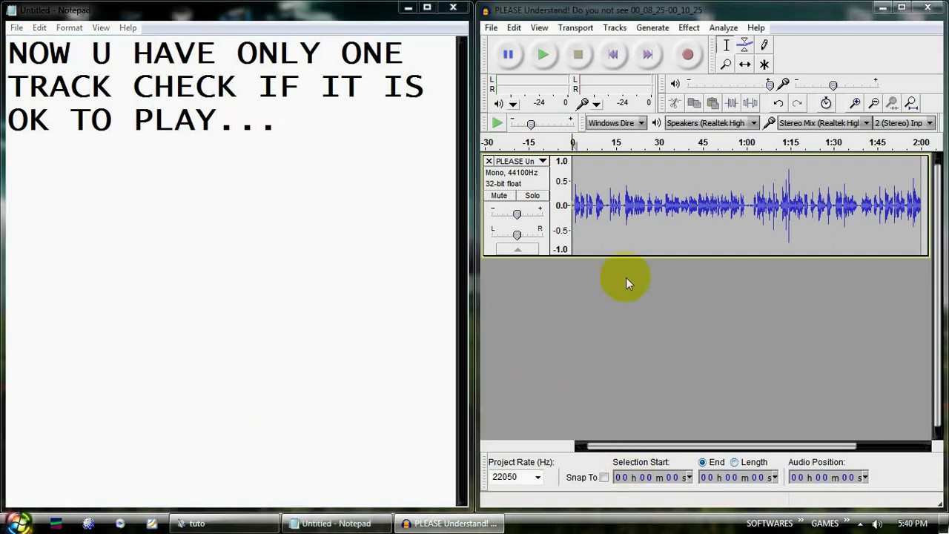
{"action": "left_click", "coordinate": [543, 54]}
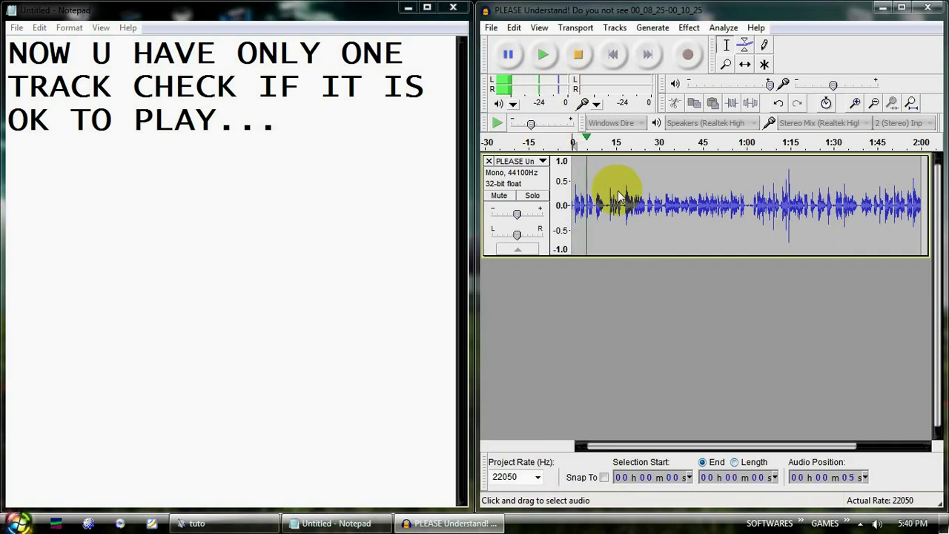
Step: Spot-check the mono track by playing it from about 0:27 and from about 1:14
{"action": "left_click", "coordinate": [651, 187]}
{"action": "left_click", "coordinate": [547, 57]}
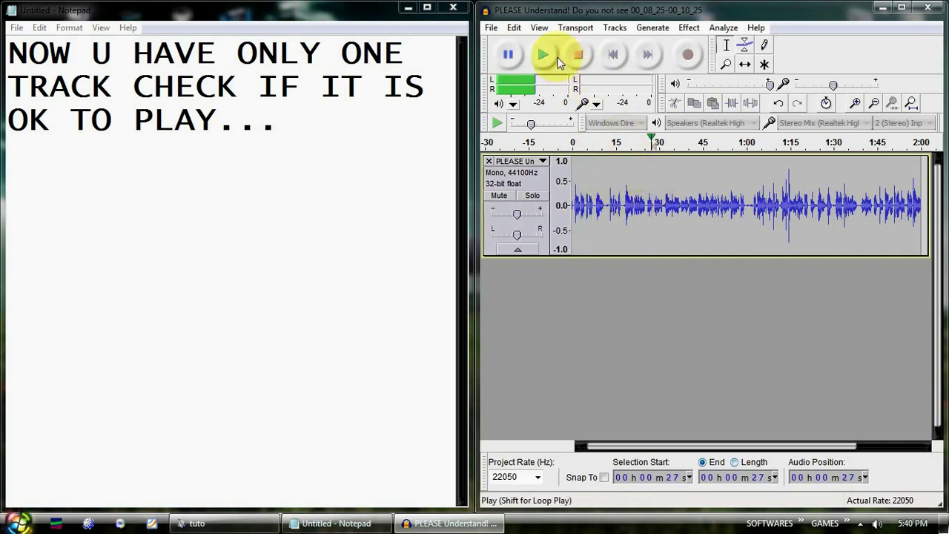
{"action": "left_click", "coordinate": [790, 190]}
{"action": "left_click", "coordinate": [576, 54]}
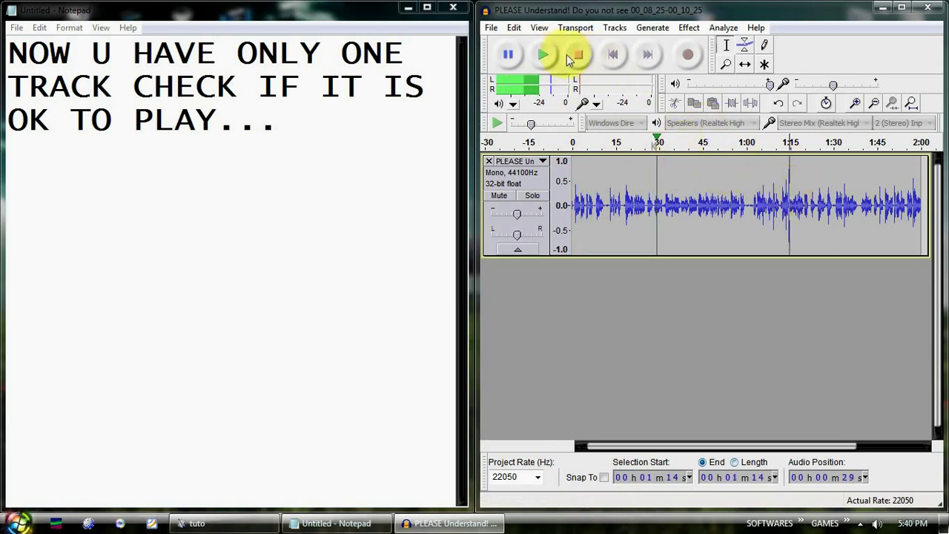
{"action": "left_click", "coordinate": [549, 54]}
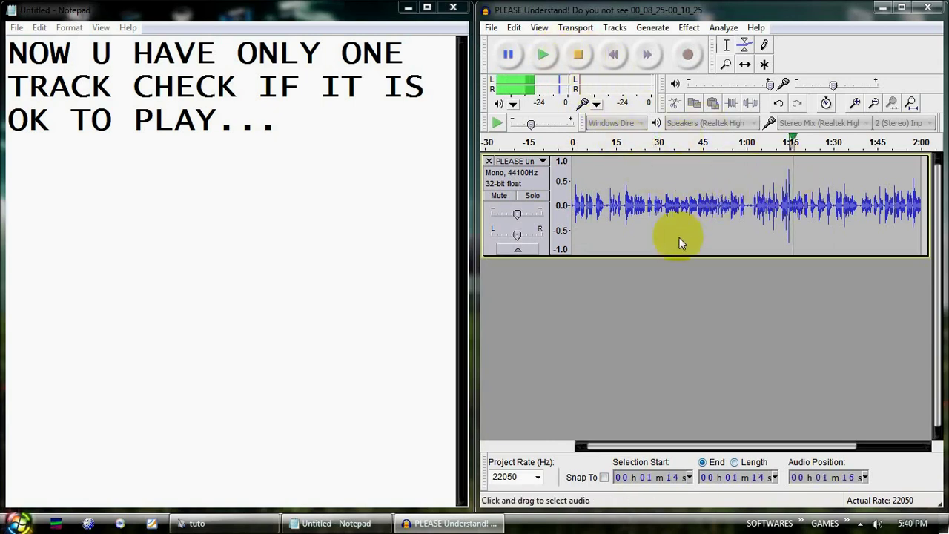
Step: Switch to Notepad and add the paragraph "NOW CHANGE THE BIT OF VOICE.." below the existing note, separated by a blank line
{"action": "left_click", "coordinate": [323, 202]}
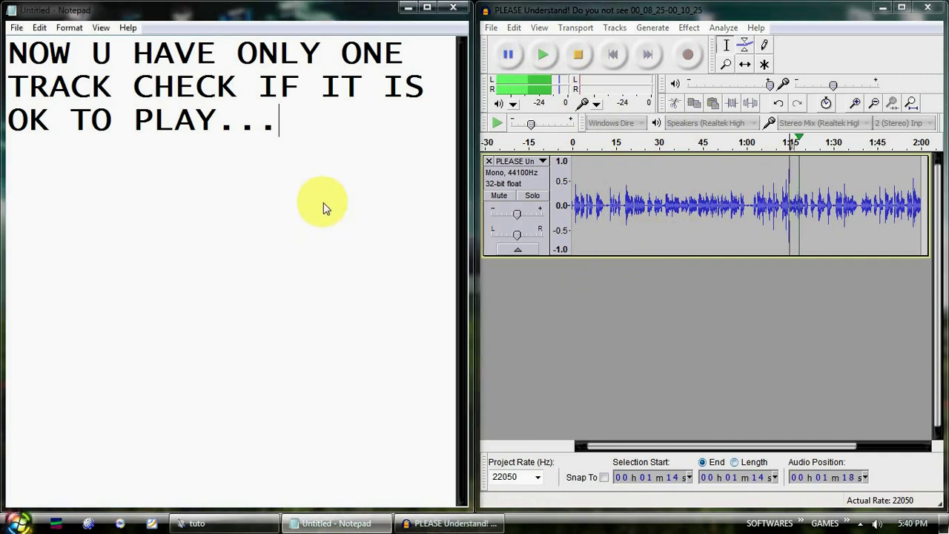
{"action": "key", "text": "Return"}
{"action": "key", "text": "Return"}
{"action": "type", "text": "NOW "}
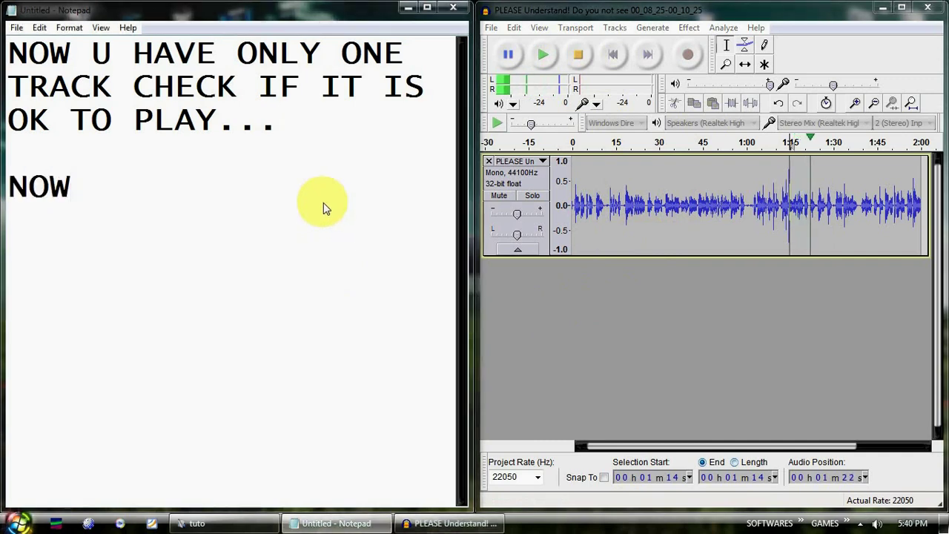
{"action": "type", "text": "CHANGE THE"}
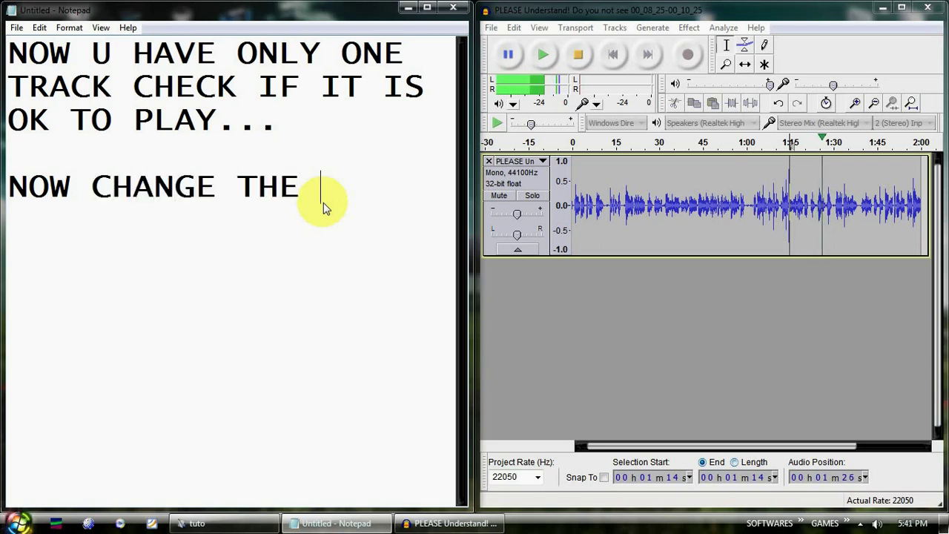
{"action": "type", "text": " BIT"}
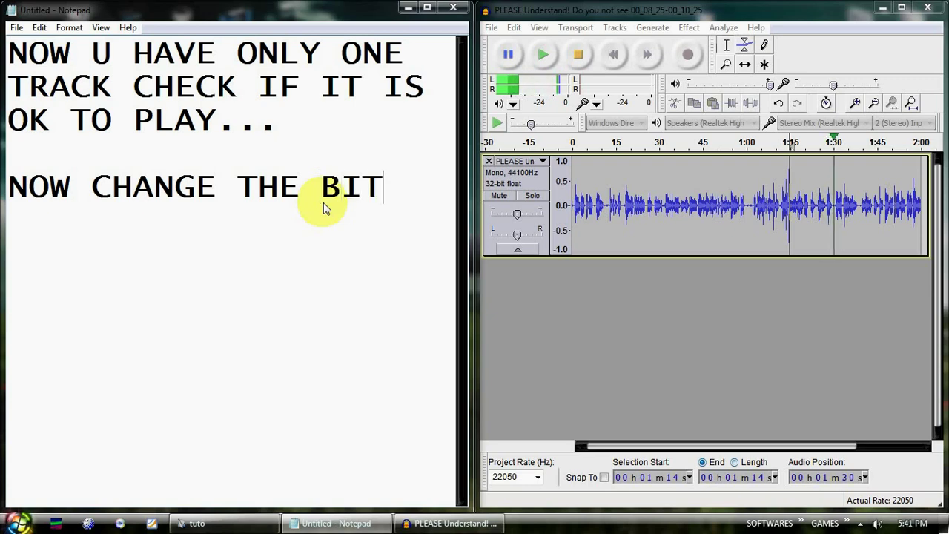
{"action": "type", "text": " OF V"}
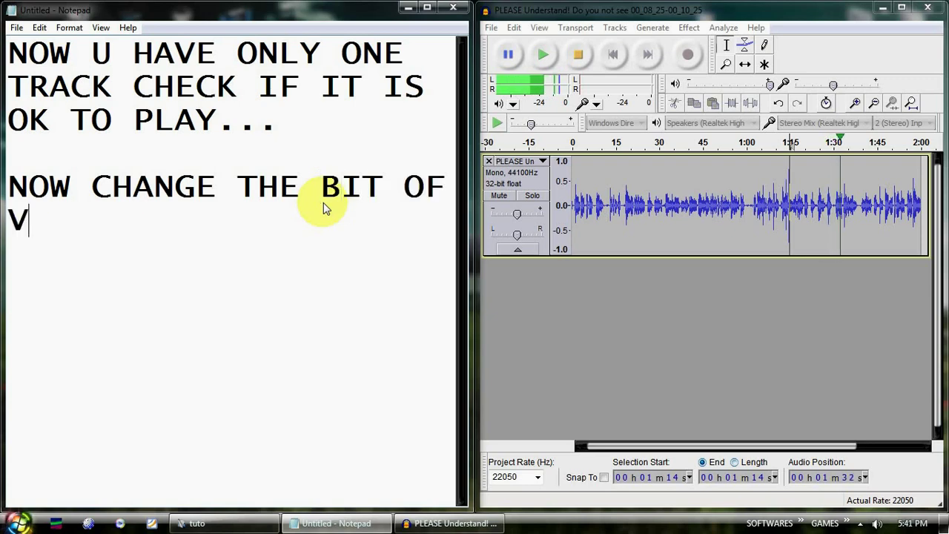
{"action": "type", "text": "OICE.."}
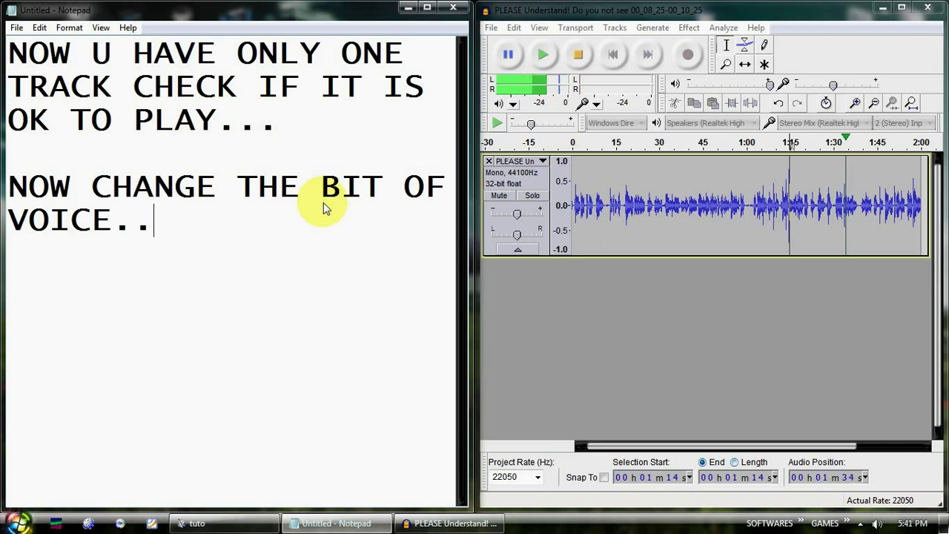
Step: Switch to Audacity, stop playback and set the mono track's sample format to 16-bit PCM
{"action": "left_click", "coordinate": [542, 161]}
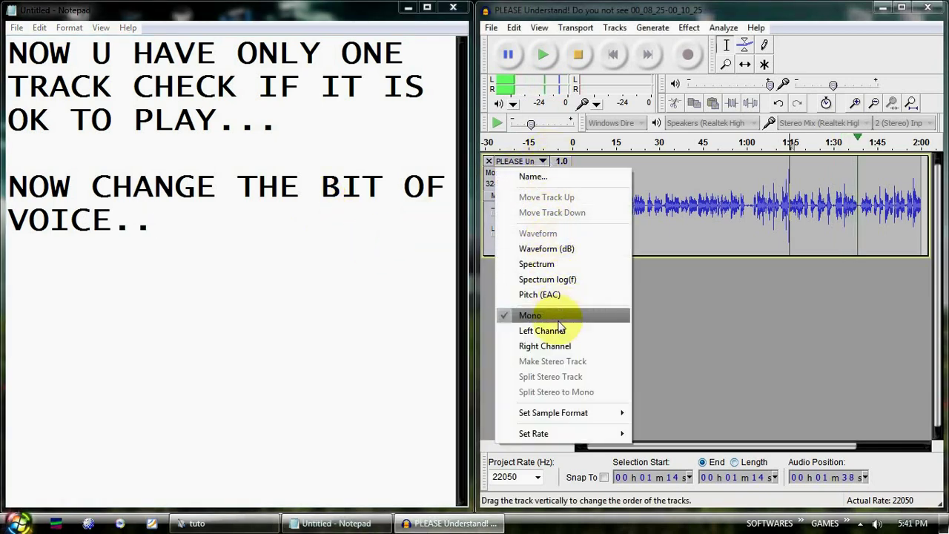
{"action": "mouse_move", "coordinate": [565, 412]}
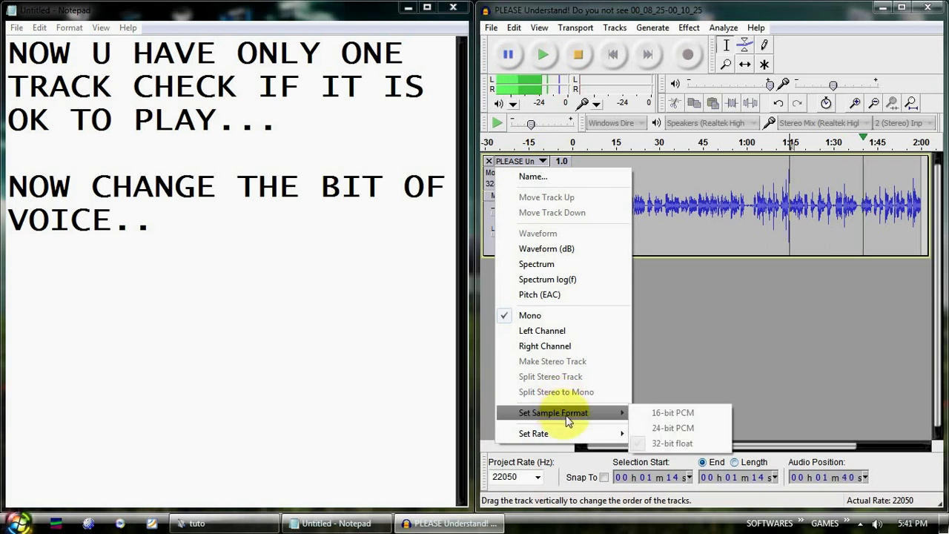
{"action": "left_click", "coordinate": [577, 55]}
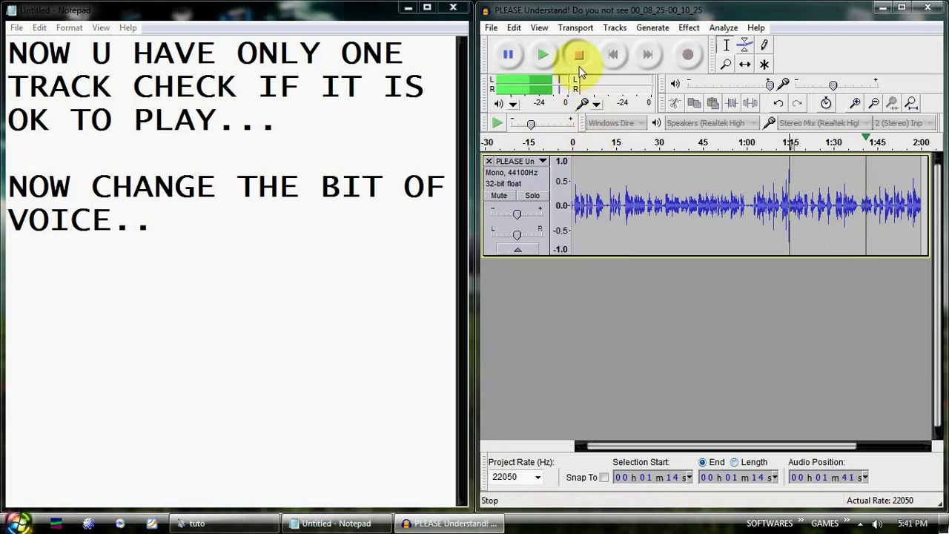
{"action": "left_click", "coordinate": [541, 161]}
{"action": "mouse_move", "coordinate": [594, 412]}
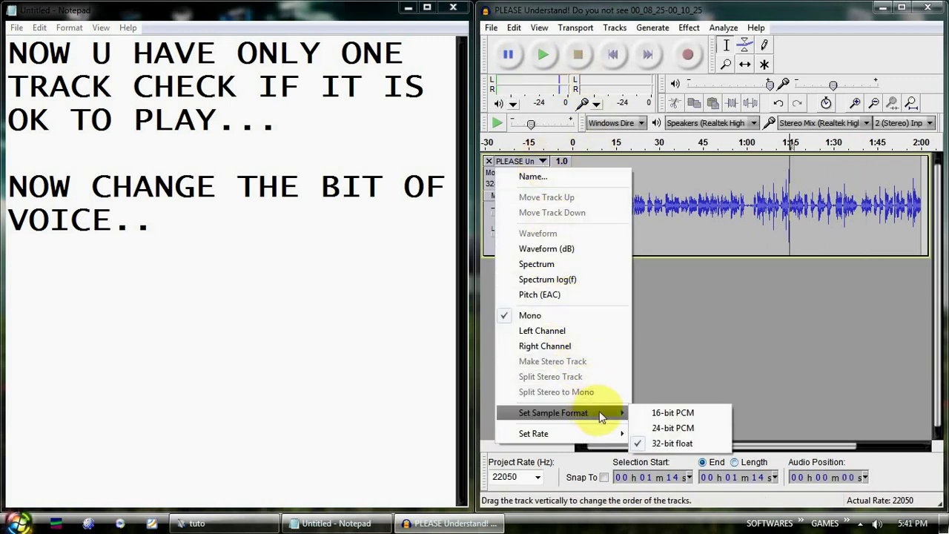
{"action": "left_click", "coordinate": [649, 408]}
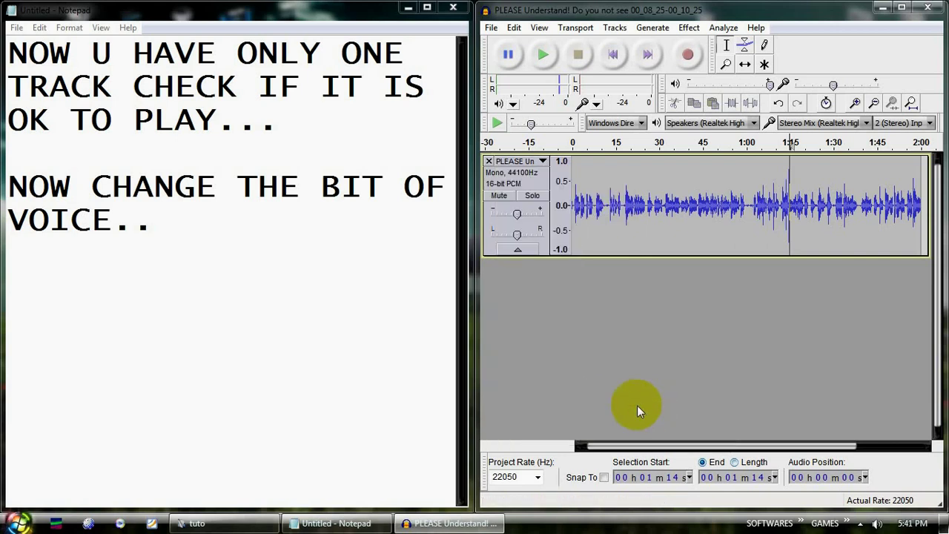
Step: Add the paragraph "NOW EXPORT YOUR FILE AS MP3 VARIABLE BITRATE LOWEST QUALITY ......" to the Notepad note
{"action": "left_click", "coordinate": [354, 329]}
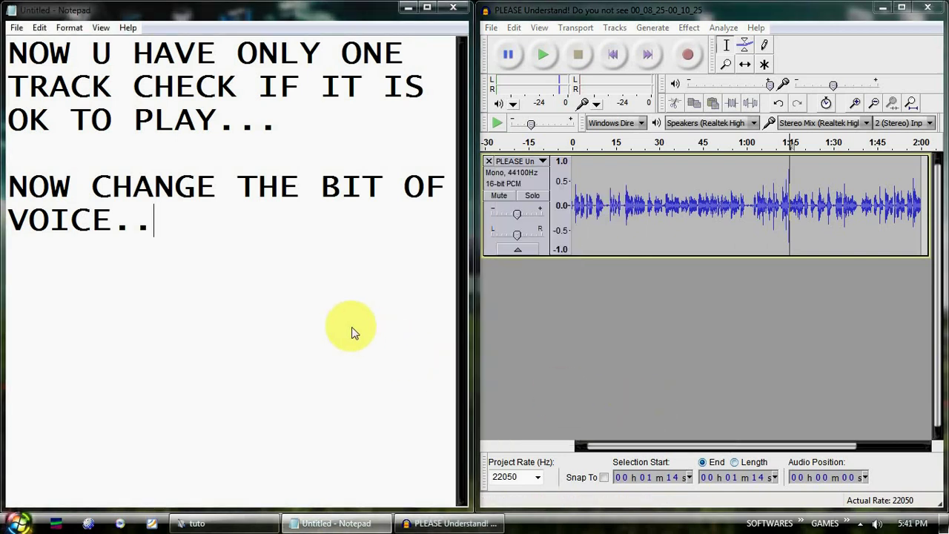
{"action": "key", "text": "Return"}
{"action": "key", "text": "Return"}
{"action": "type", "text": "NOW EXPORT "}
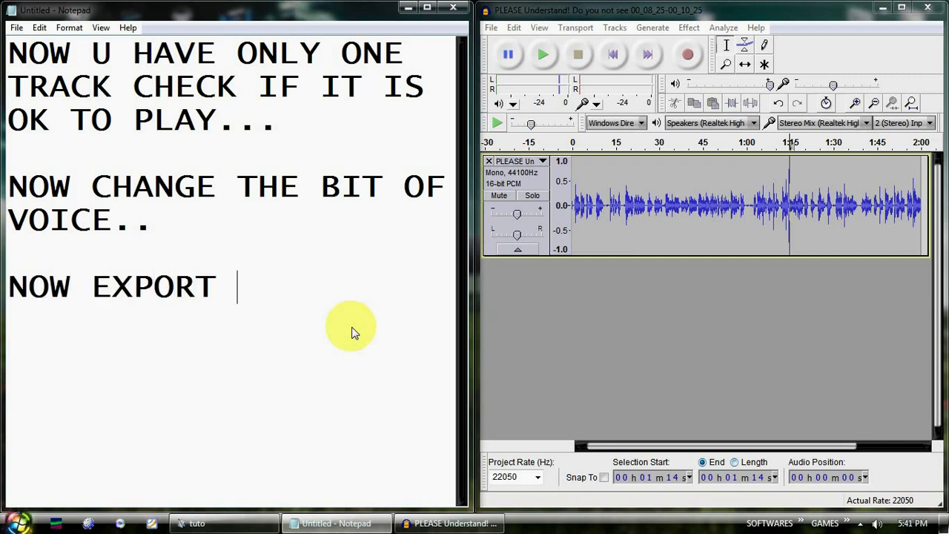
{"action": "type", "text": "YOUR FILE"}
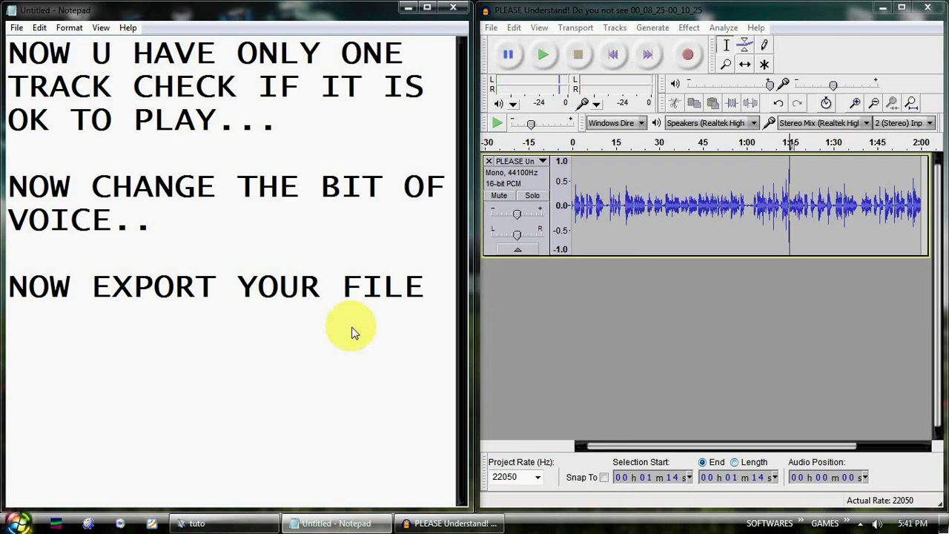
{"action": "type", "text": " AS MP3"}
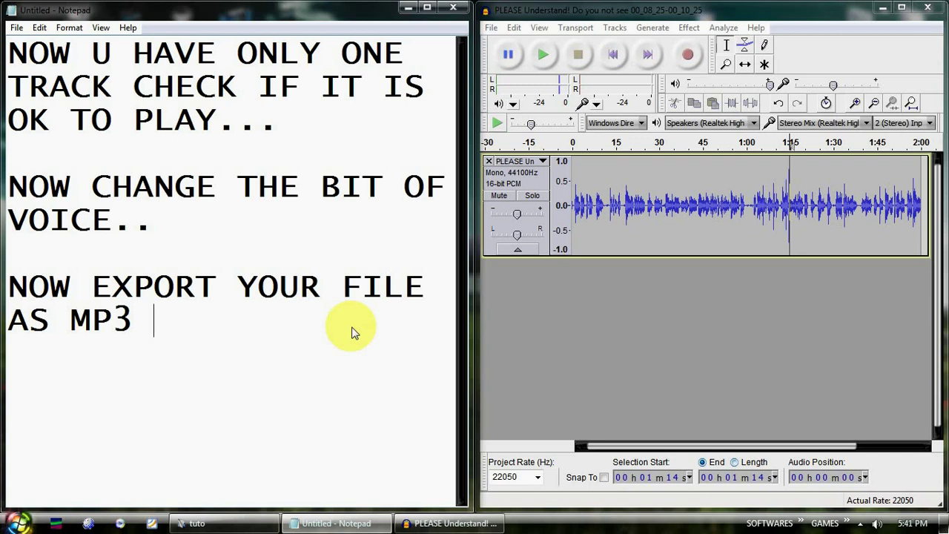
{"action": "type", "text": "VARIABLE "}
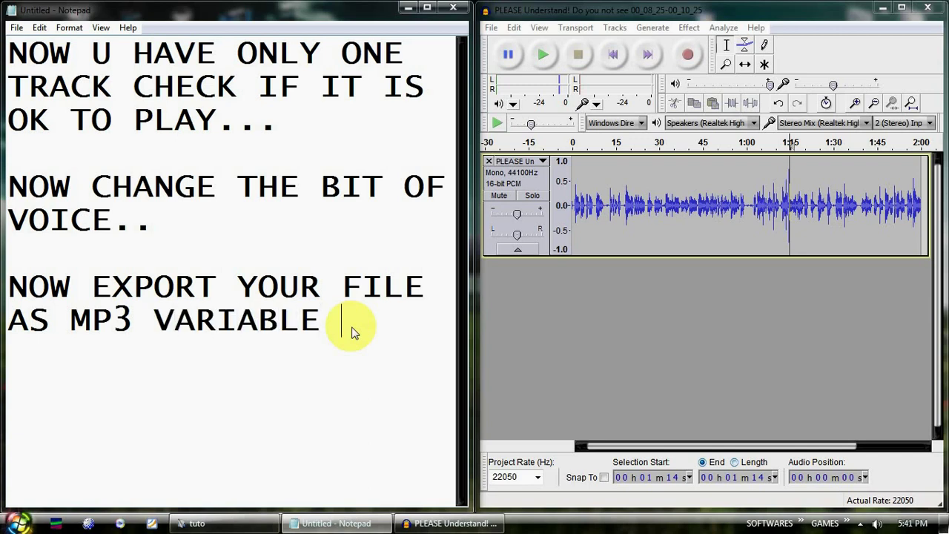
{"action": "type", "text": "BITRATE"}
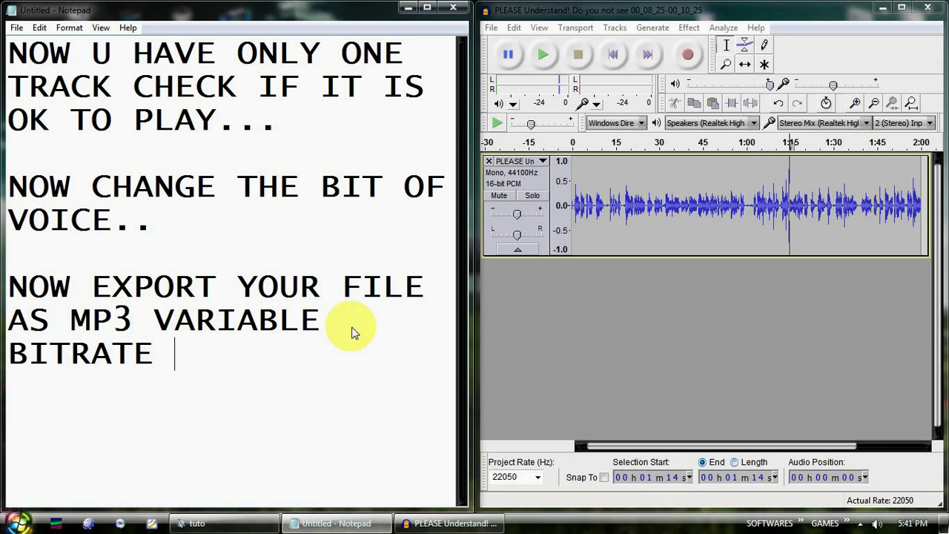
{"action": "type", "text": " LOWEST U"}
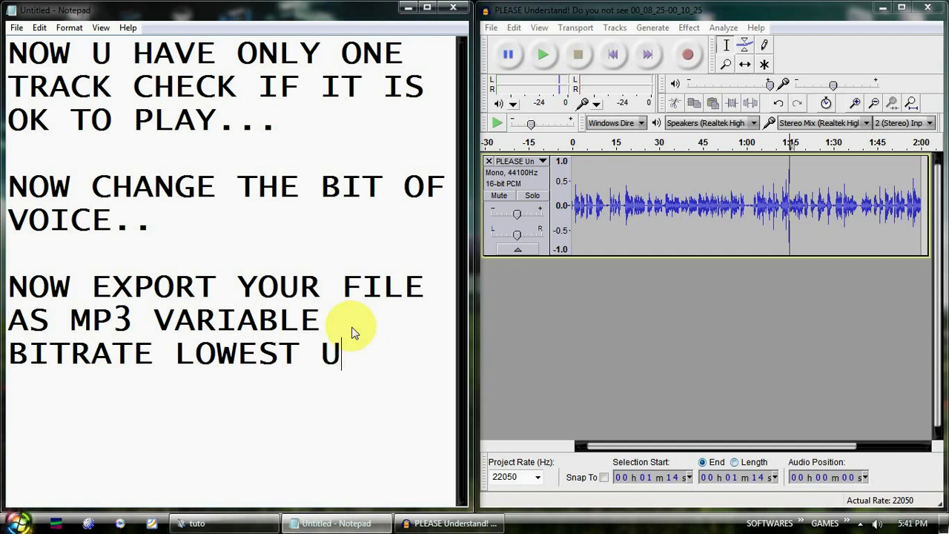
{"action": "key", "text": "BackSpace"}
{"action": "type", "text": "QUALITY ......"}
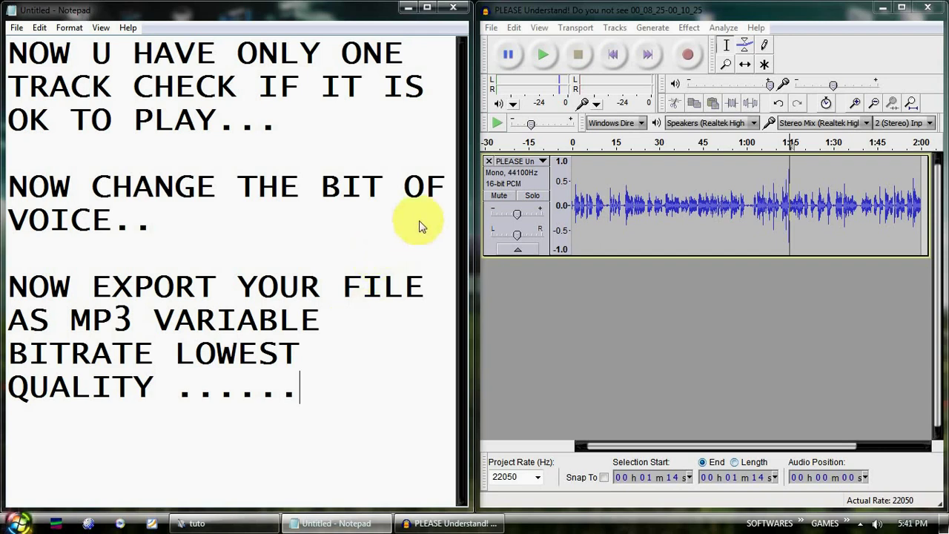
Step: Export the Audacity project as an MP3 into the tuto folder, using variable bit rate quality "9, 45-85 kbps (Smaller files)" and the existing metadata
{"action": "left_click", "coordinate": [490, 28]}
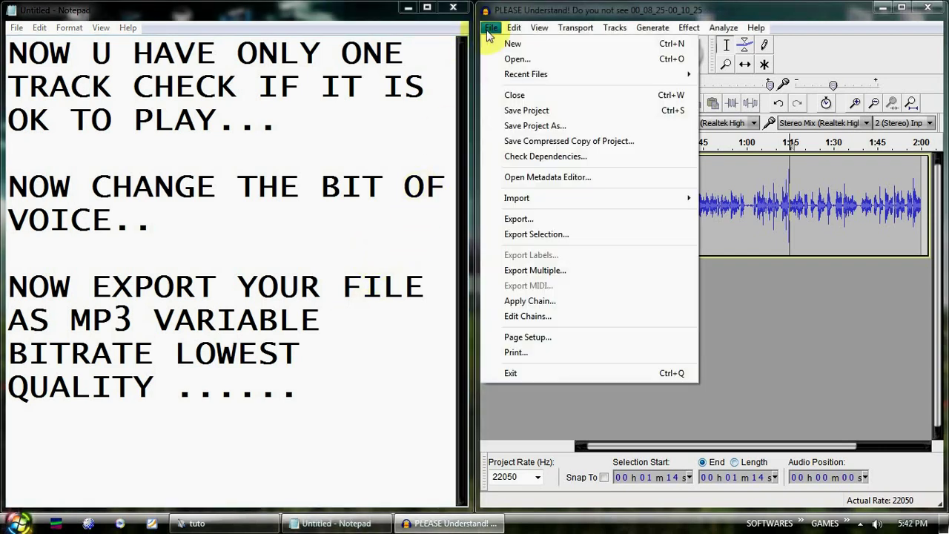
{"action": "left_click", "coordinate": [539, 216]}
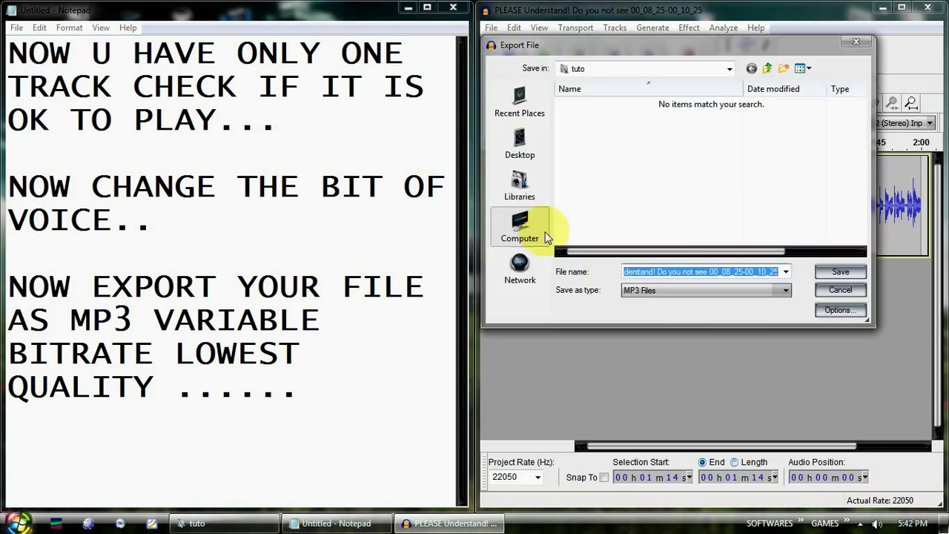
{"action": "left_click", "coordinate": [786, 291]}
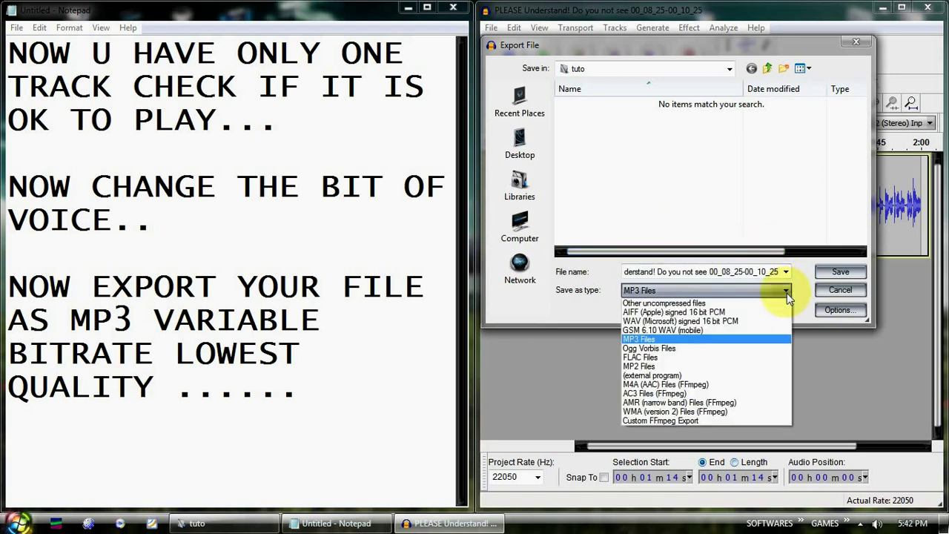
{"action": "left_click", "coordinate": [787, 294]}
{"action": "left_click", "coordinate": [834, 310]}
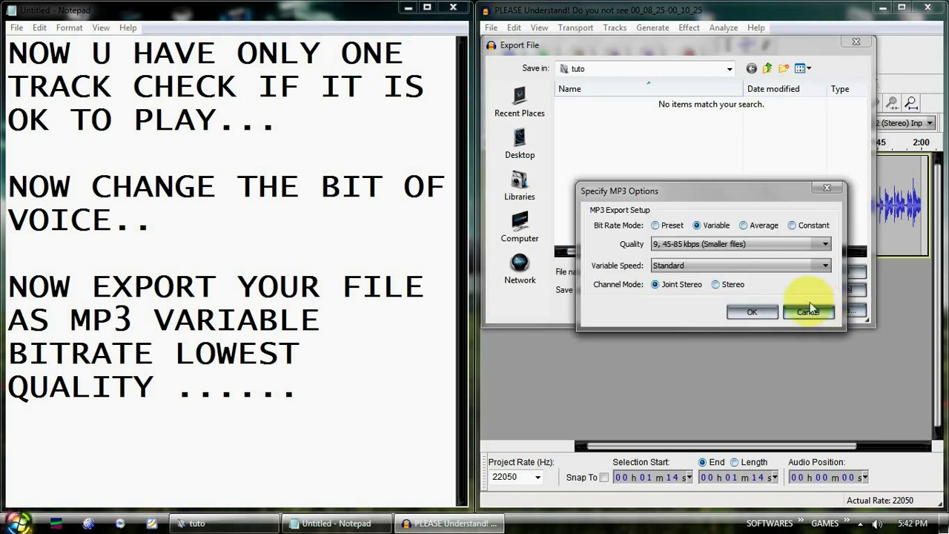
{"action": "left_click", "coordinate": [718, 244]}
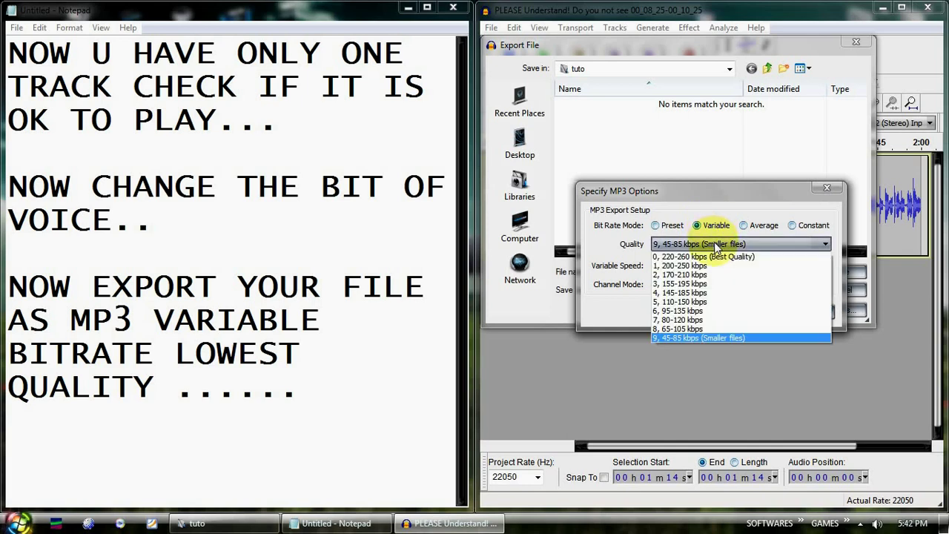
{"action": "left_click", "coordinate": [703, 336]}
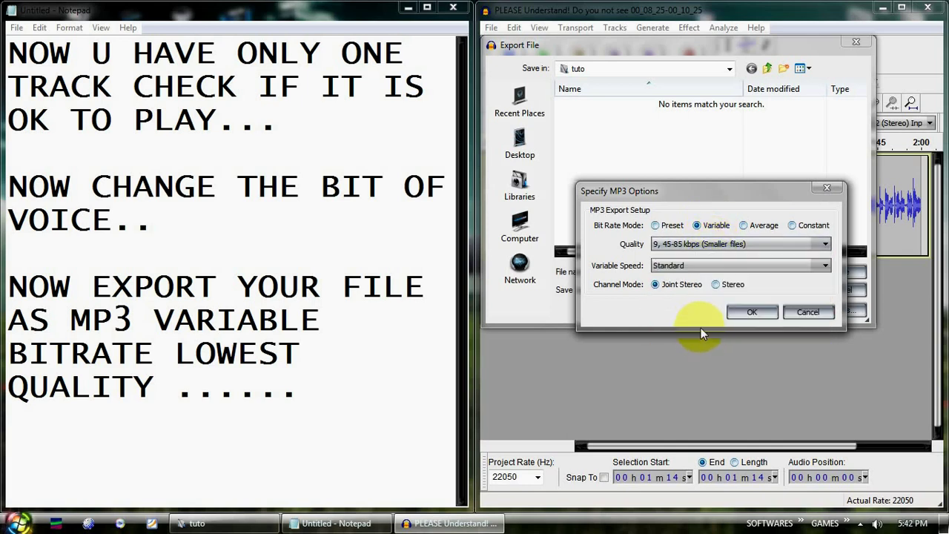
{"action": "left_click", "coordinate": [744, 313]}
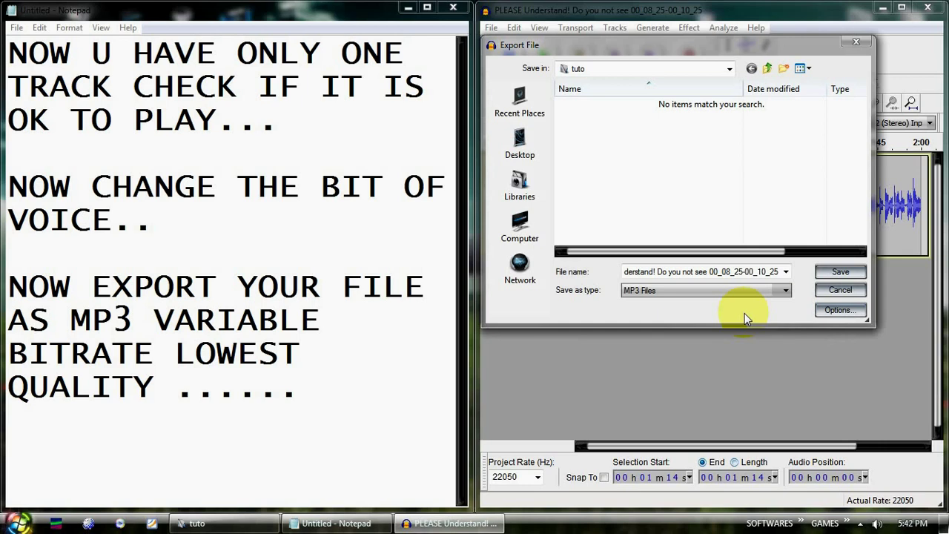
{"action": "left_click", "coordinate": [830, 274]}
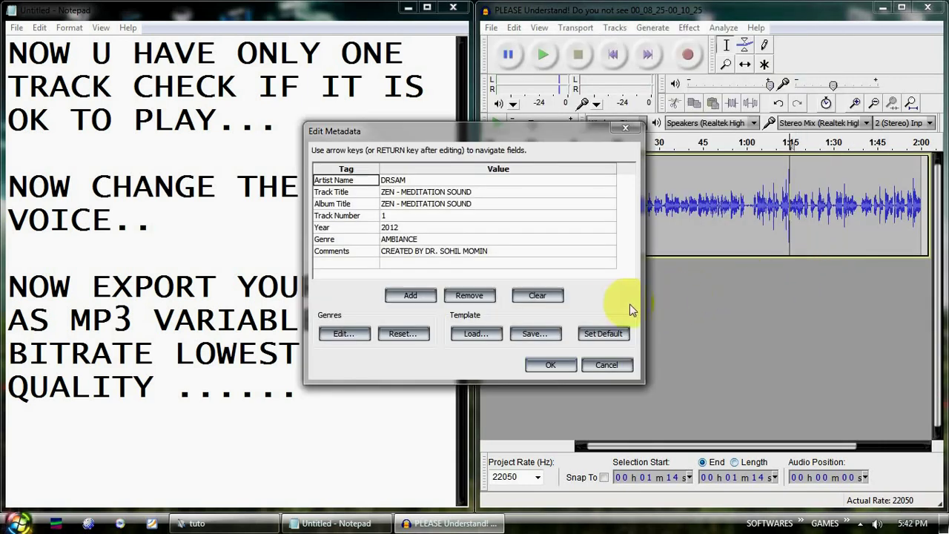
{"action": "left_click", "coordinate": [559, 356]}
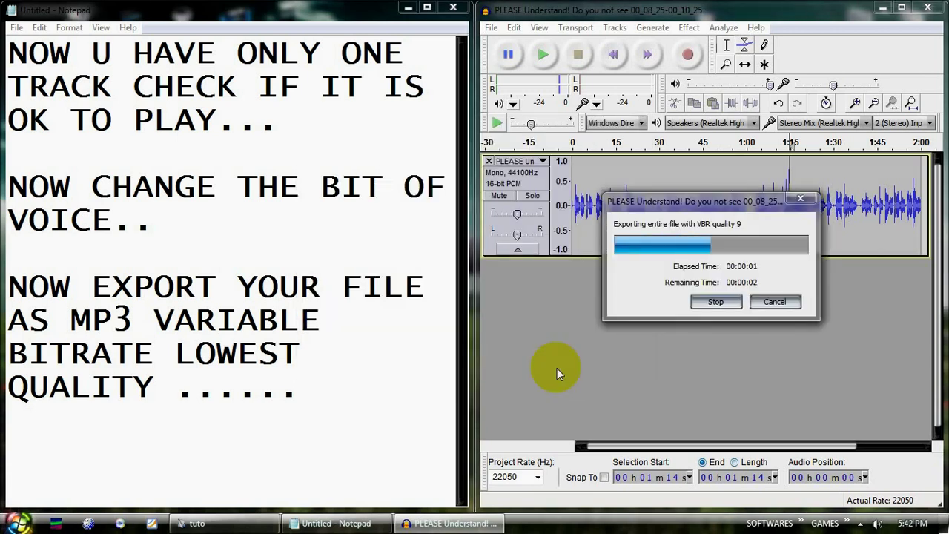
Step: Switch to Notepad and replace the whole note with "NOW LETS PLAY THE AUDIO WE JUST SAVED"
{"action": "left_click", "coordinate": [392, 387]}
{"action": "key", "text": "ctrl+a"}
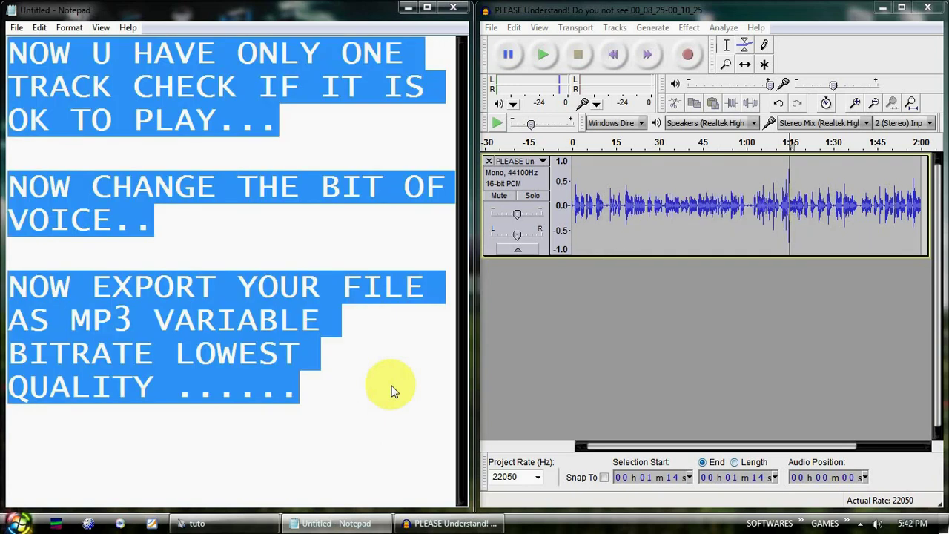
{"action": "key", "text": "BackSpace"}
{"action": "type", "text": "NOW LETS "}
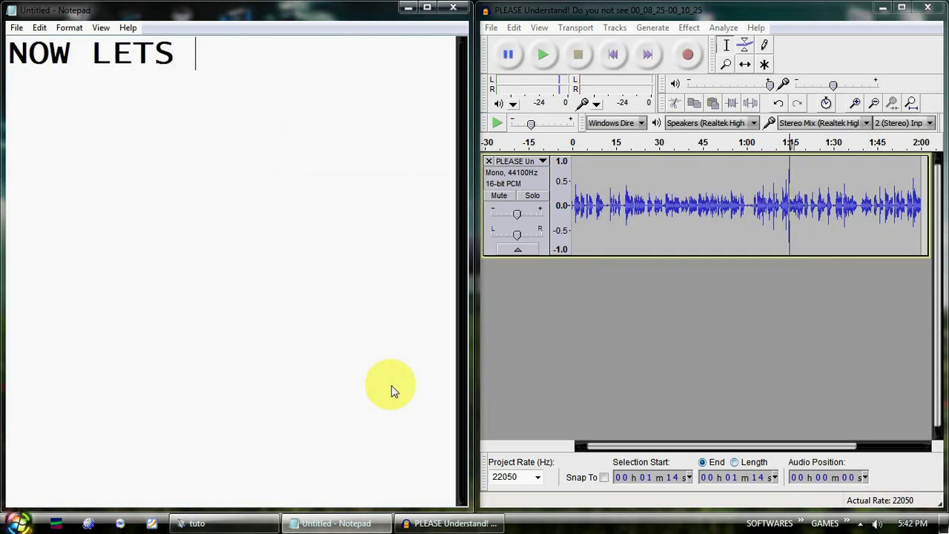
{"action": "type", "text": "PLAY THE AUDI "}
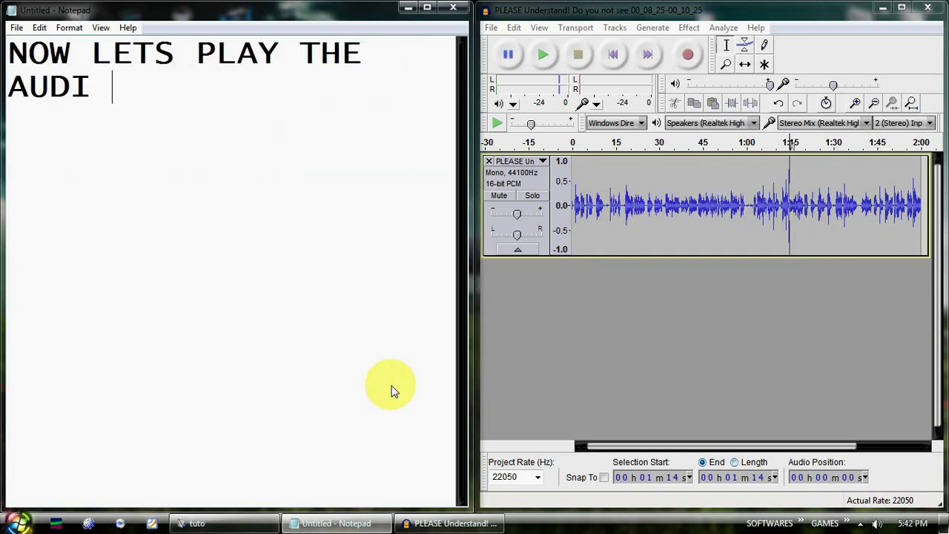
{"action": "type", "text": "O WE J"}
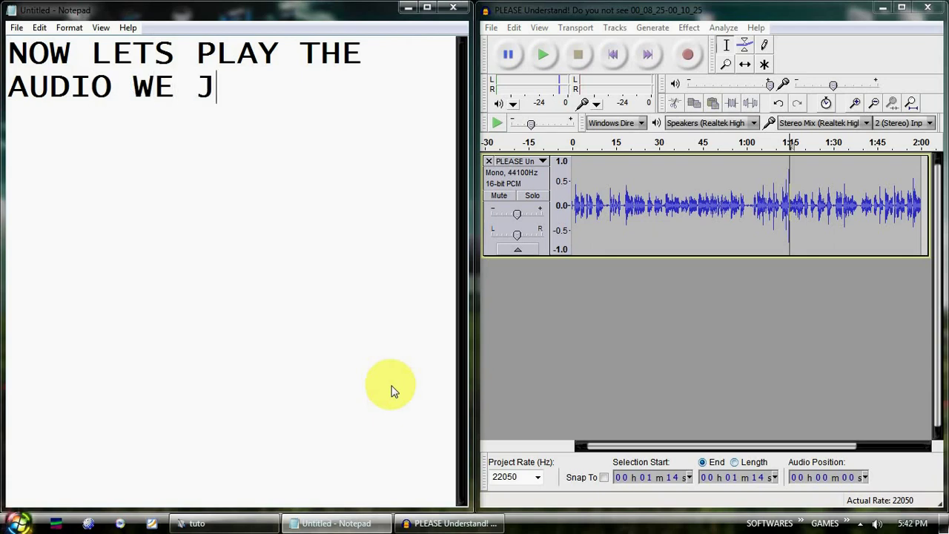
{"action": "type", "text": "UST SAVED"}
{"action": "key", "text": "Return"}
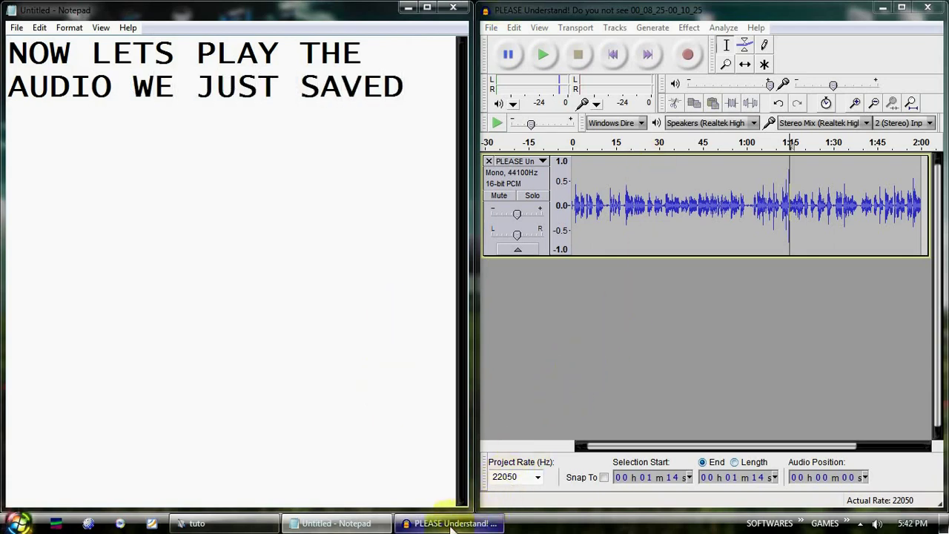
Step: Switch to the tuto folder and play the exported file "PLEASE Understand! Do you not see 00_08_25-00_10_25.mp3" in Media Player Classic
{"action": "left_click", "coordinate": [235, 523]}
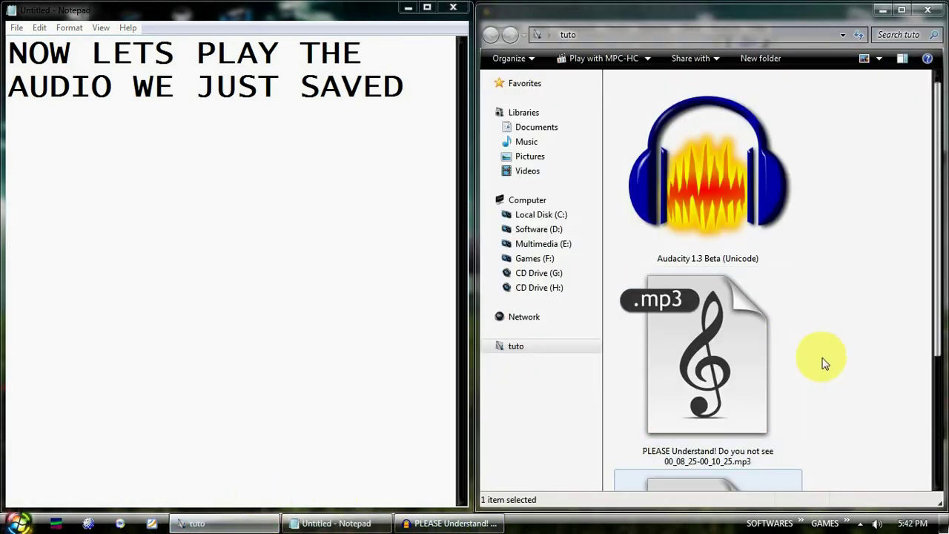
{"action": "scroll", "coordinate": [822, 363], "scroll_direction": "down", "scroll_amount": 2}
{"action": "left_click", "coordinate": [765, 217]}
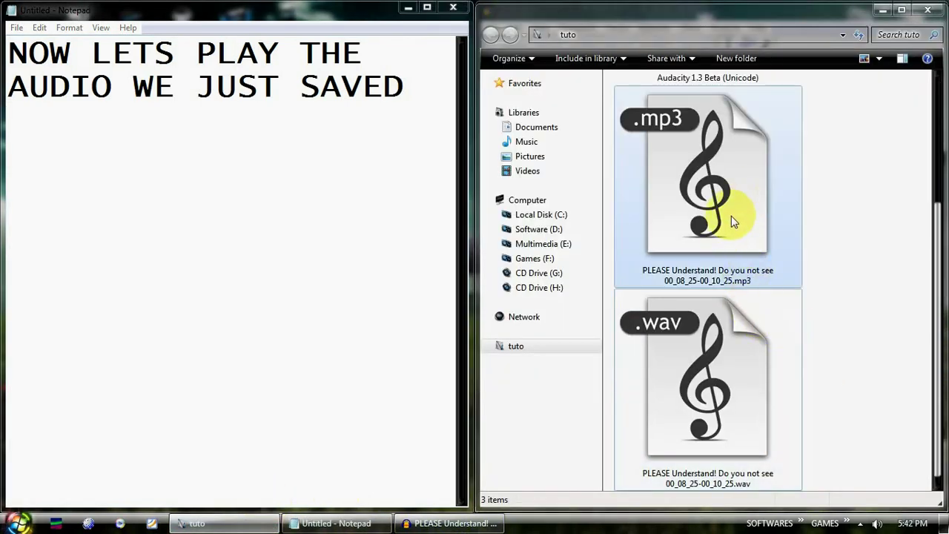
{"action": "double_click", "coordinate": [731, 220]}
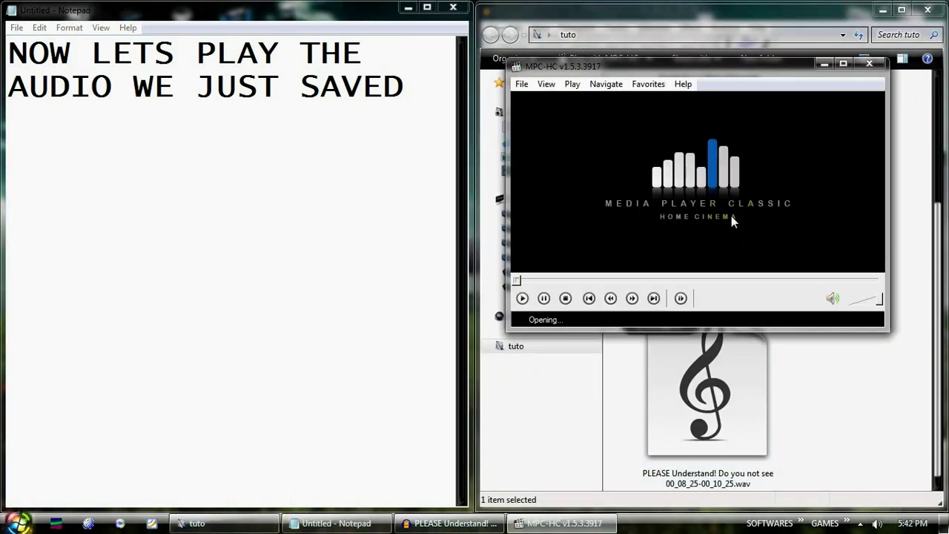
Step: Examine the playing MP3's file size, audio format and MediaInfo details in its properties, and close them
{"action": "right_click", "coordinate": [650, 180]}
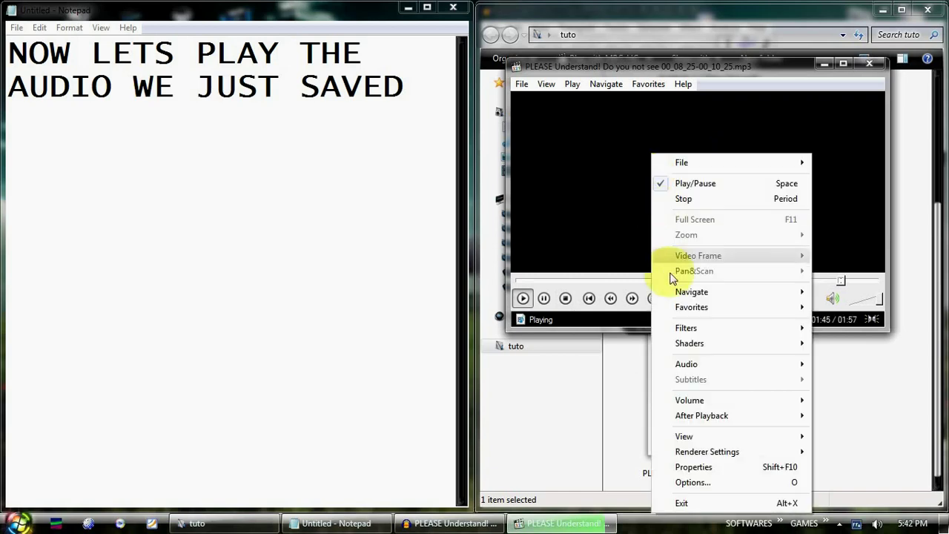
{"action": "left_click", "coordinate": [706, 466]}
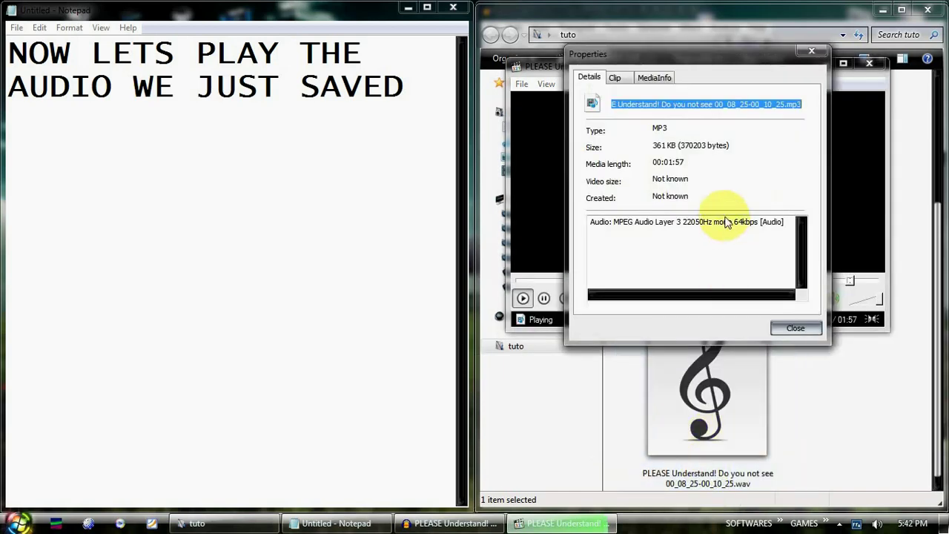
{"action": "left_click_drag", "start_coordinate": [653, 146], "coordinate": [733, 146]}
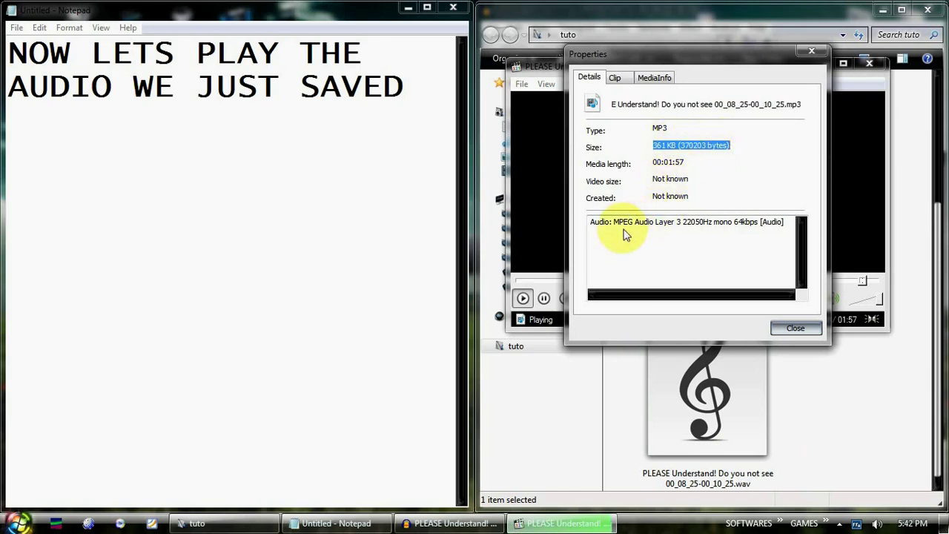
{"action": "left_click_drag", "start_coordinate": [614, 222], "coordinate": [790, 228]}
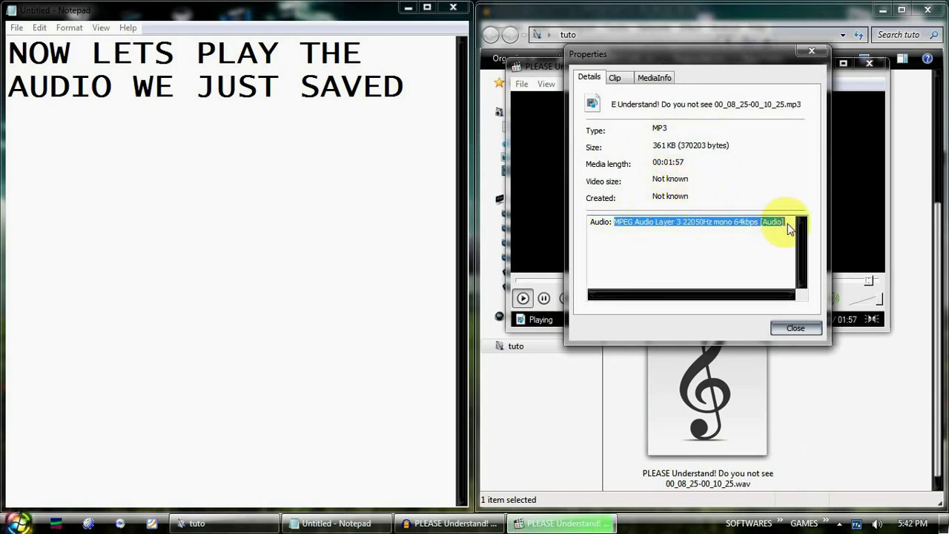
{"action": "left_click", "coordinate": [659, 80]}
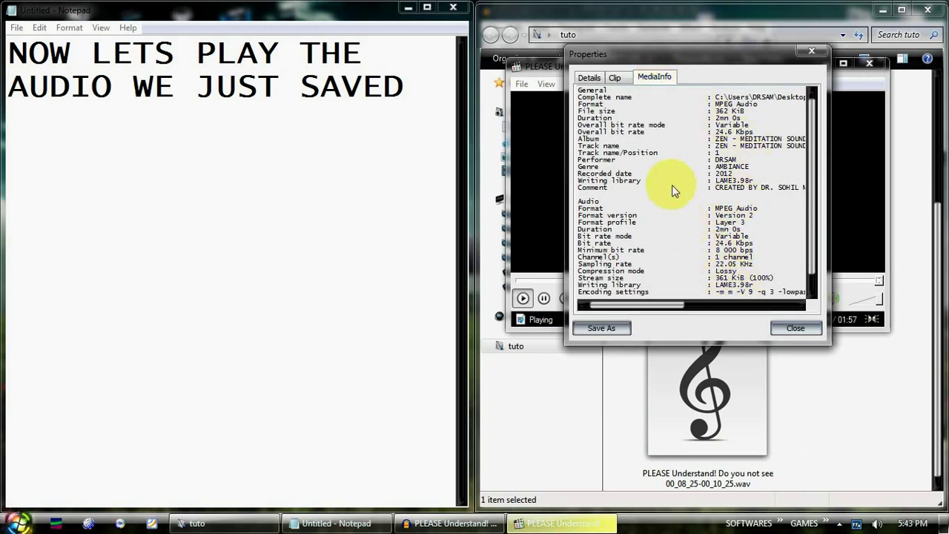
{"action": "left_click", "coordinate": [597, 78]}
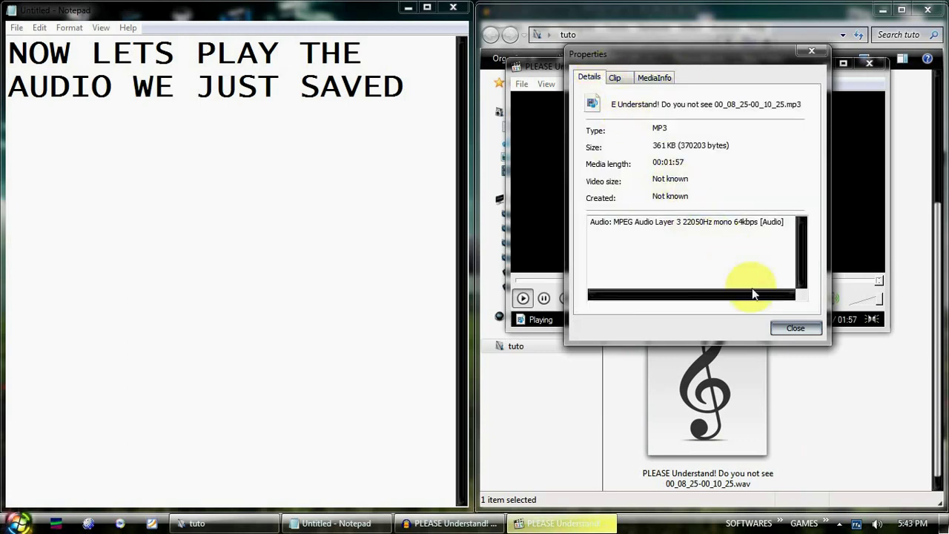
{"action": "left_click", "coordinate": [793, 327]}
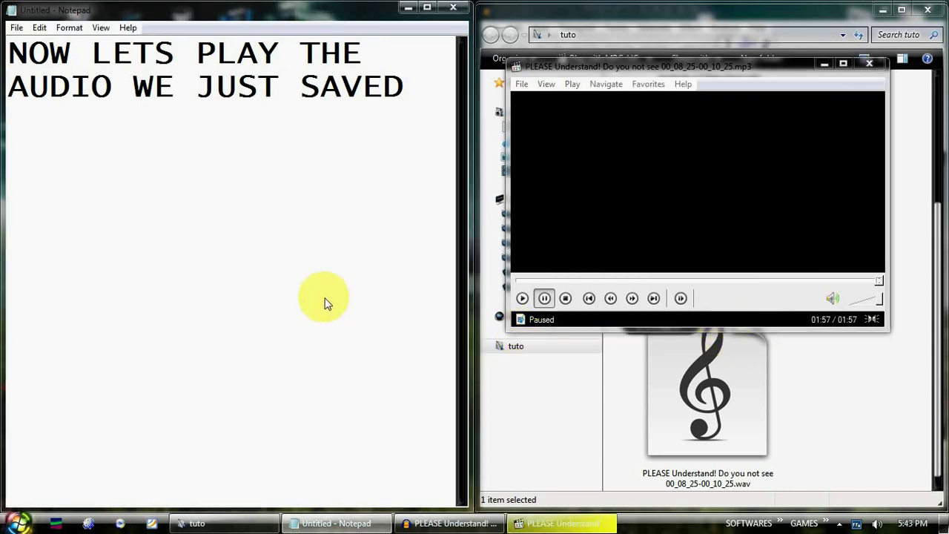
Step: Switch to Notepad and add the paragraph "AS YOU CAN SEE FROM 20 MB TO JUST 300 KB" below the first, separated by a blank line
{"action": "type", "text": "S YOU CA"}
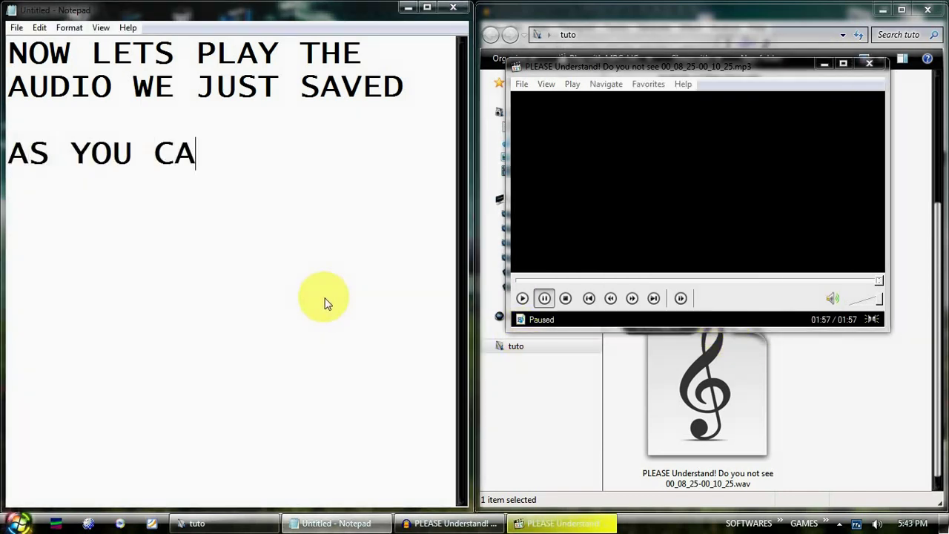
{"action": "type", "text": "N SEE  FROM"}
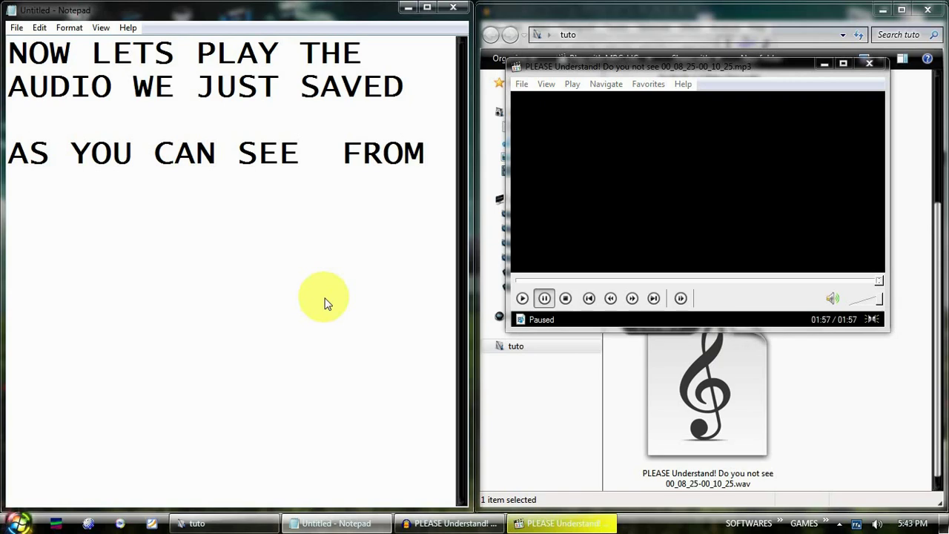
{"action": "key", "text": "Return"}
{"action": "type", "text": "0 MB"}
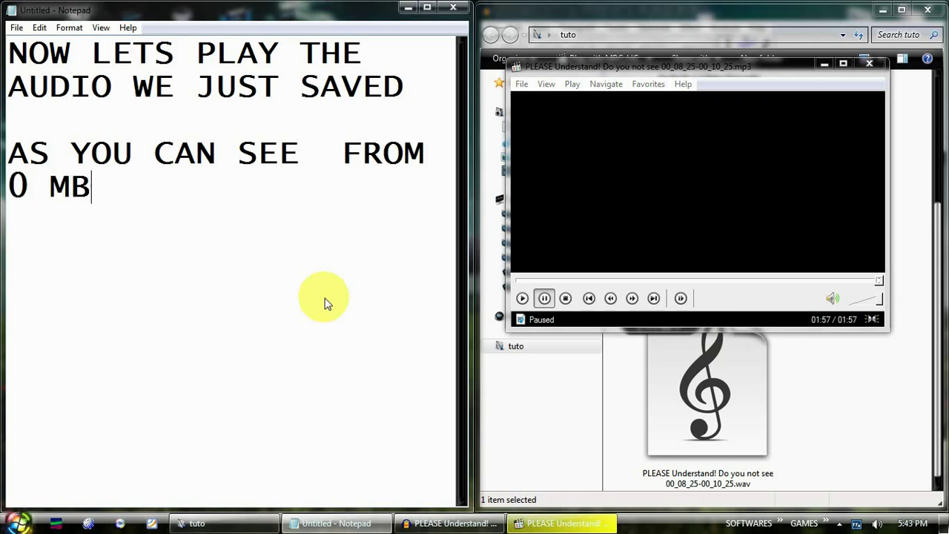
{"action": "key", "text": "BackSpace"}
{"action": "key", "text": "BackSpace"}
{"action": "key", "text": "BackSpace"}
{"action": "key", "text": "BackSpace"}
{"action": "key", "text": "BackSpace"}
{"action": "key", "text": "BackSpace"}
{"action": "key", "text": "BackSpace"}
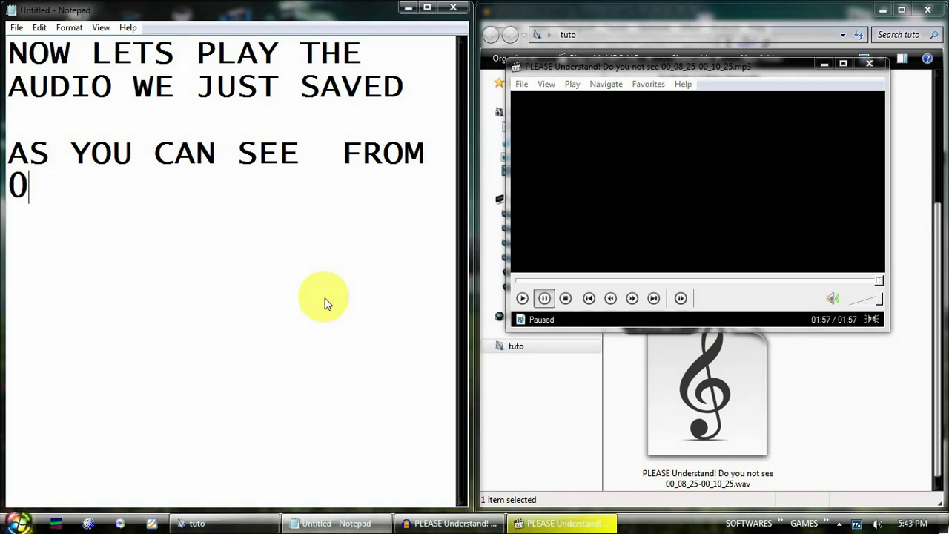
{"action": "type", "text": "20"}
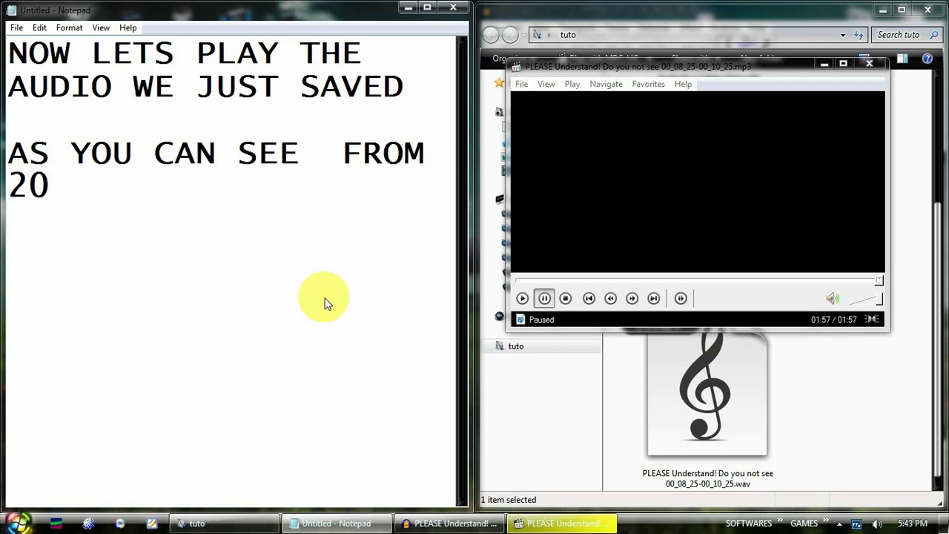
{"action": "type", "text": " MB O\\"}
{"action": "key", "text": "BackSpace"}
{"action": "key", "text": "BackSpace"}
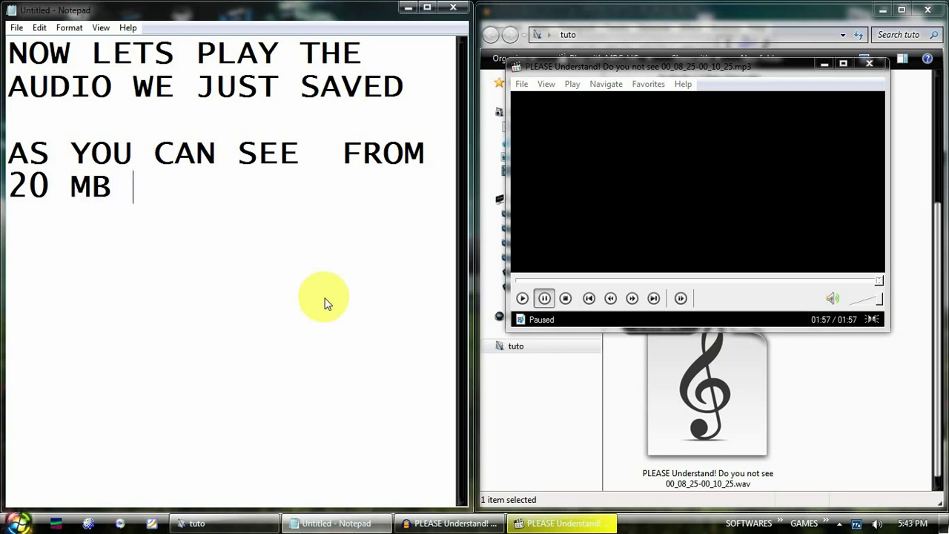
{"action": "type", "text": "TO JUST "}
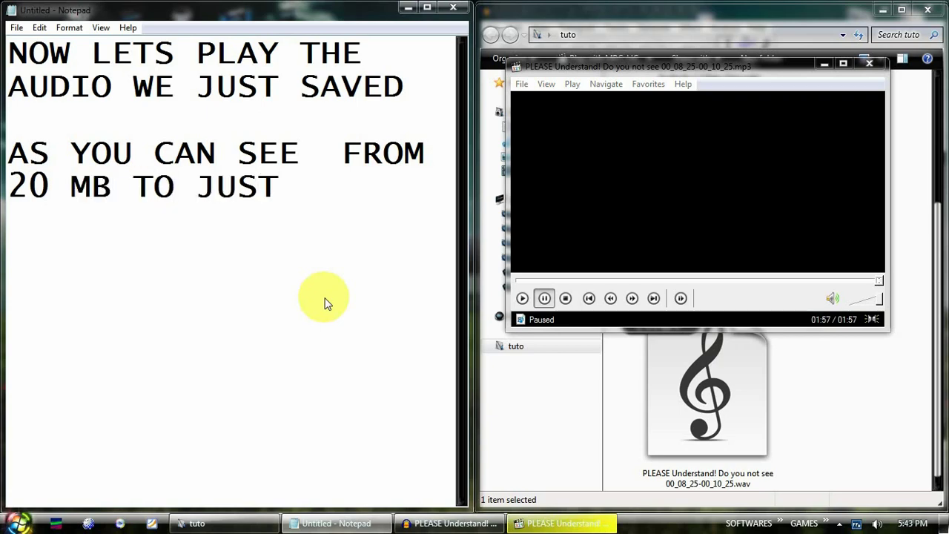
{"action": "type", "text": "00 KB"}
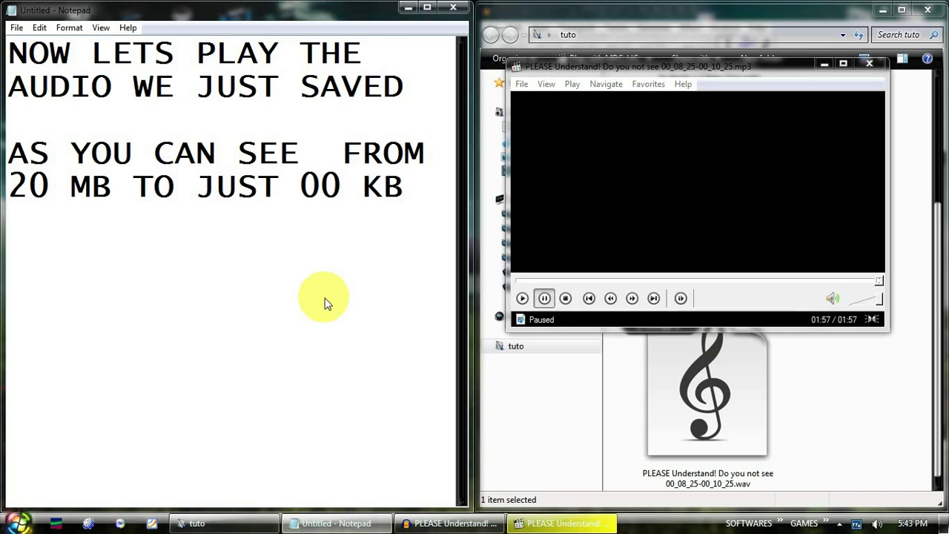
{"action": "type", "text": "3"}
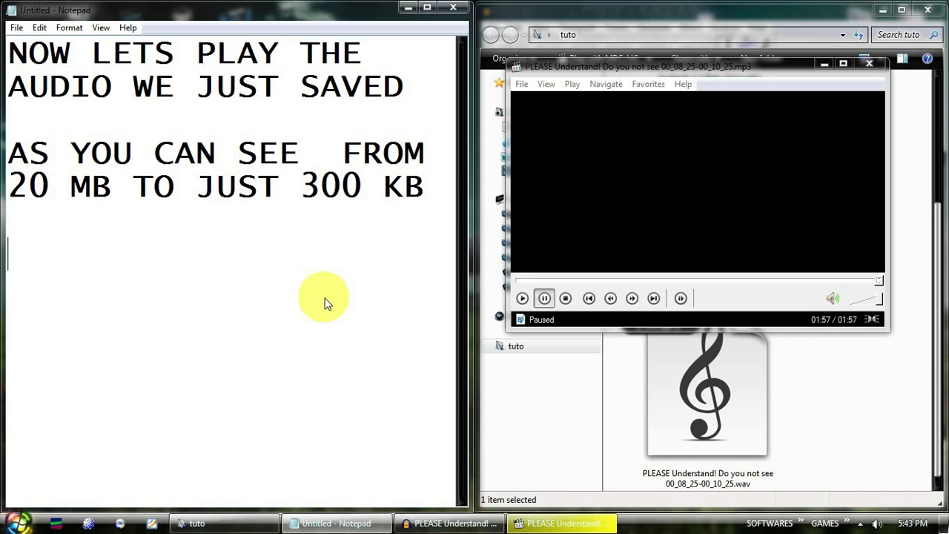
Step: Add a third paragraph to the note reading "YOU CAN TRY DIFFERENT BITRATES IN MP3 OPTIONS TO GET THE DESIRED"
{"action": "type", "text": "YOU CAN "}
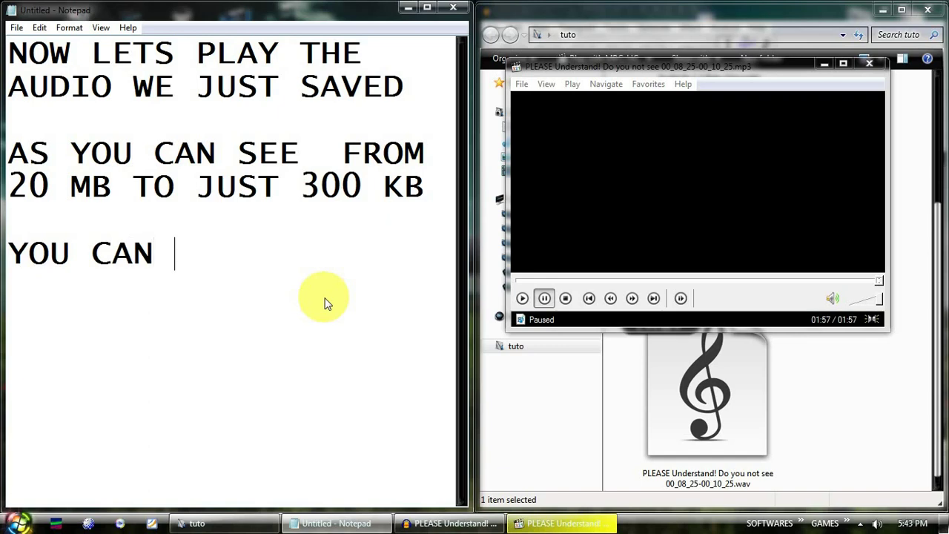
{"action": "type", "text": "TRY "}
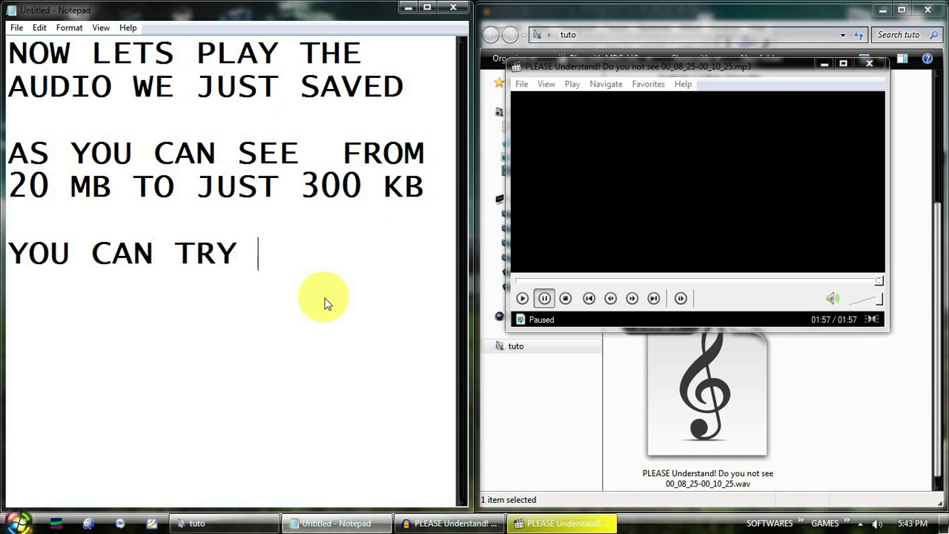
{"action": "type", "text": "DIFFERENT B"}
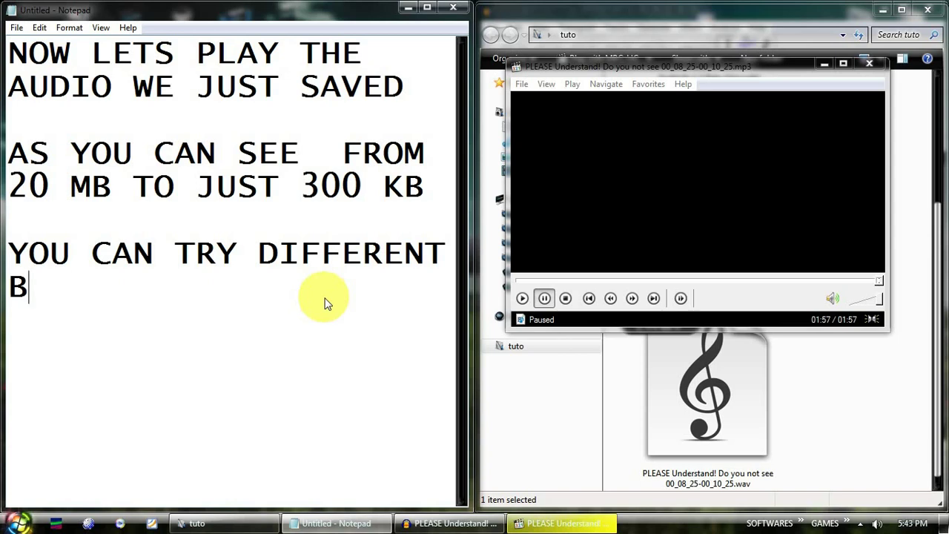
{"action": "type", "text": "ITRATES IN M"}
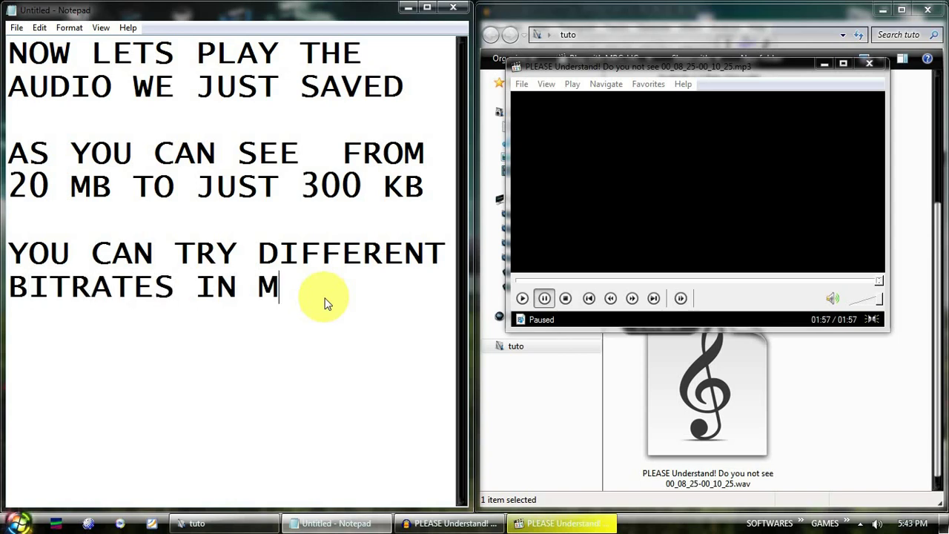
{"action": "type", "text": "P OPTO"}
{"action": "key", "text": "BackSpace"}
{"action": "key", "text": "BackSpace"}
{"action": "key", "text": "BackSpace"}
{"action": "key", "text": "BackSpace"}
{"action": "key", "text": "BackSpace"}
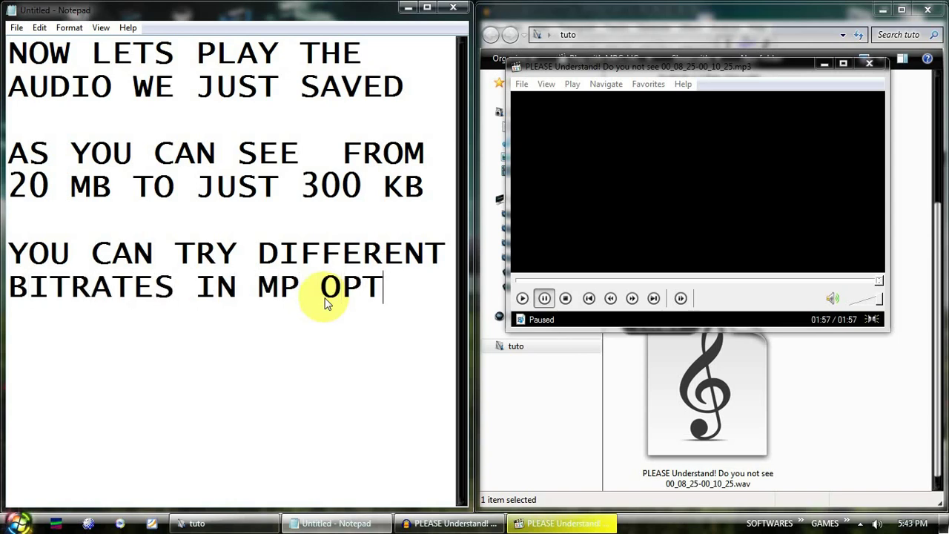
{"action": "type", "text": "3 "}
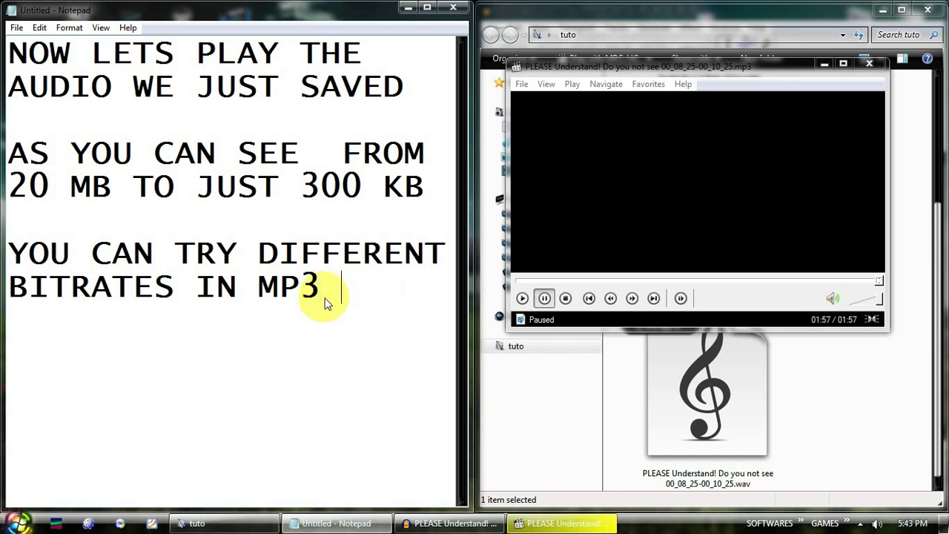
{"action": "type", "text": "OPTIONS TO "}
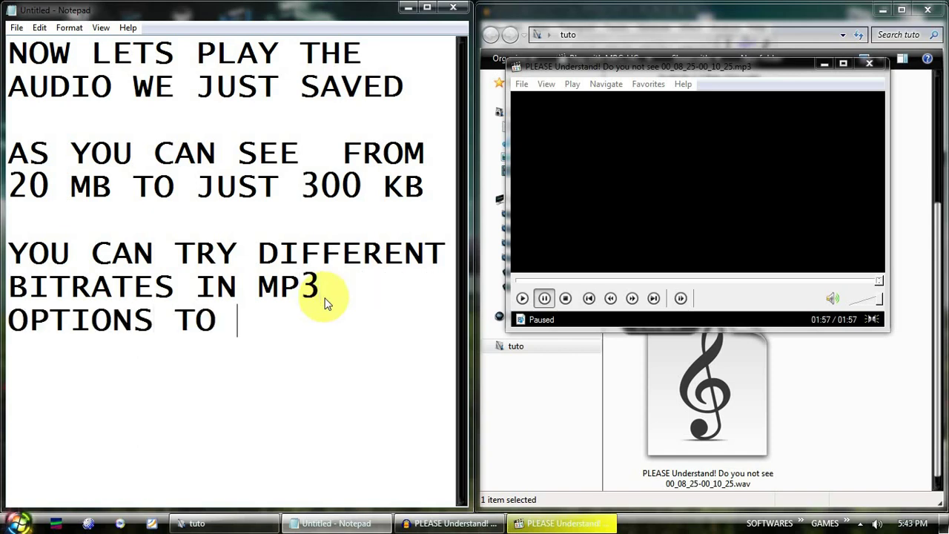
{"action": "type", "text": "GET THE DESIRED"}
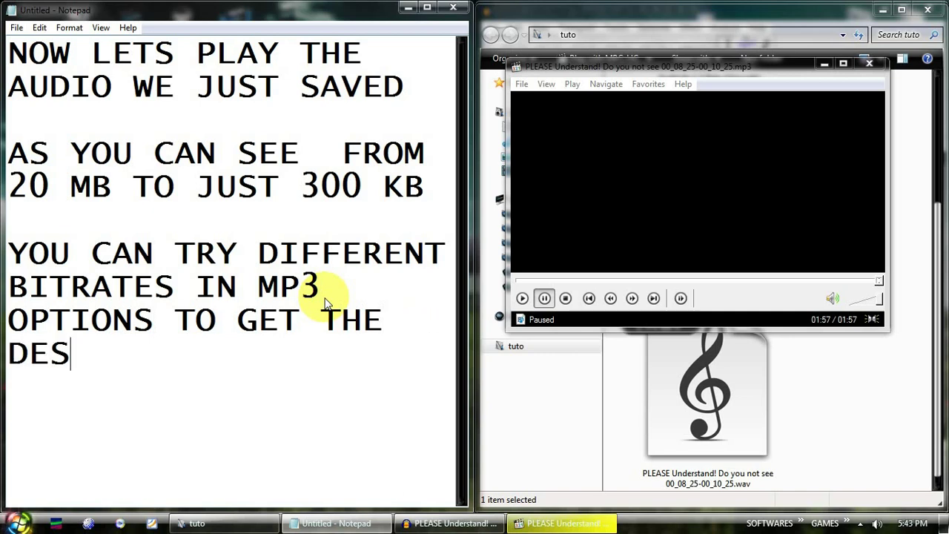